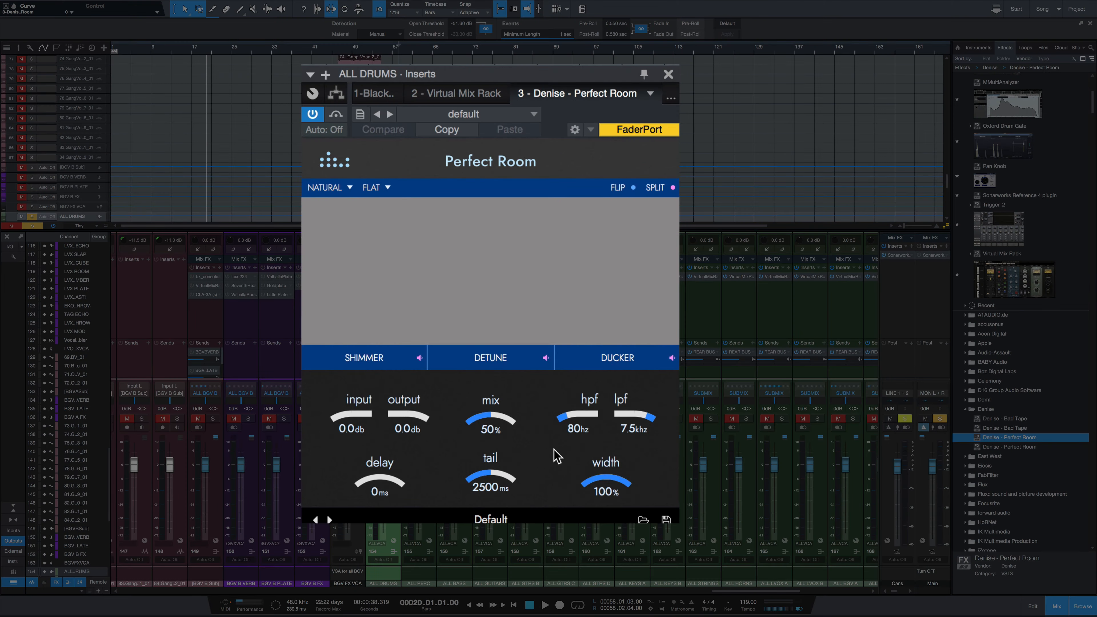
Step: Look through Perfect Room's shape choices (Natural, Triangle, Square) and tone choices (Bright XL to Dark XL), and try toggling Split
click(335, 187)
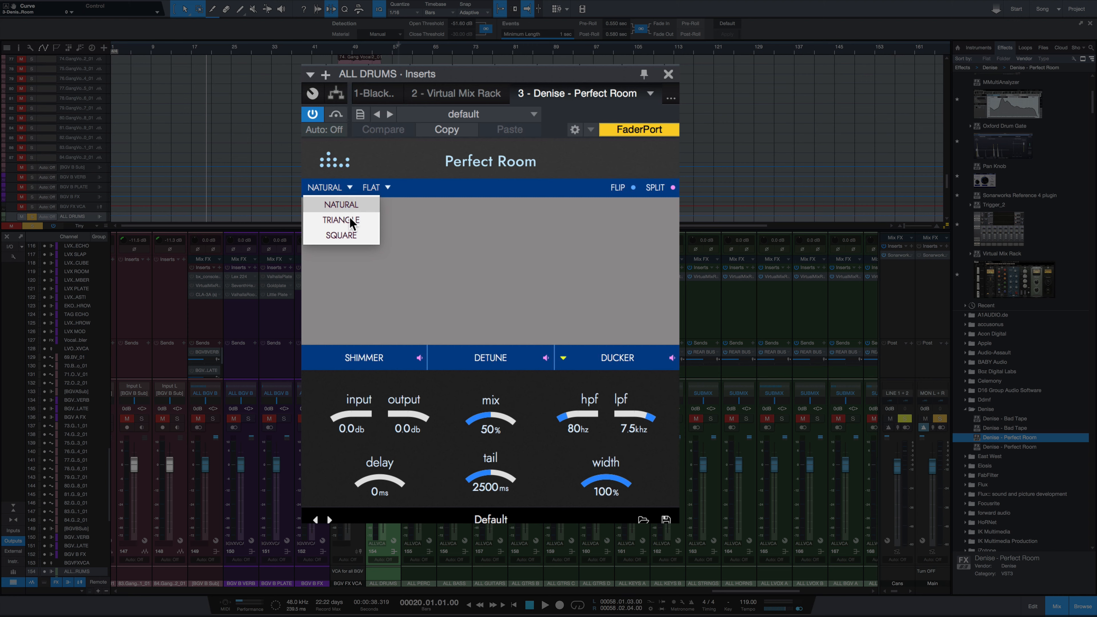
click(404, 157)
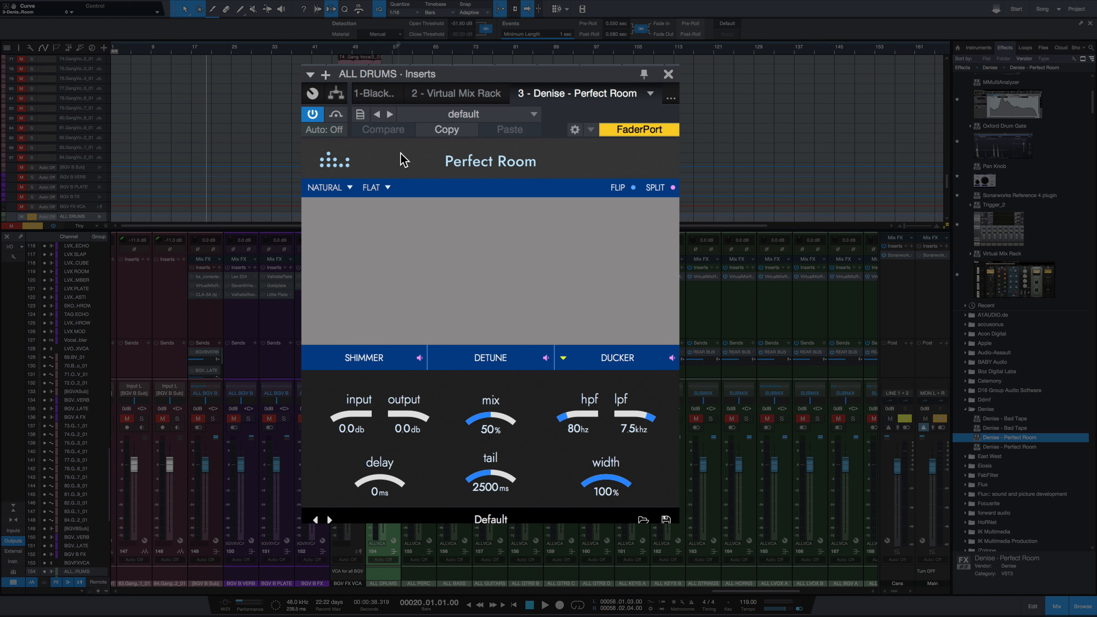
click(388, 188)
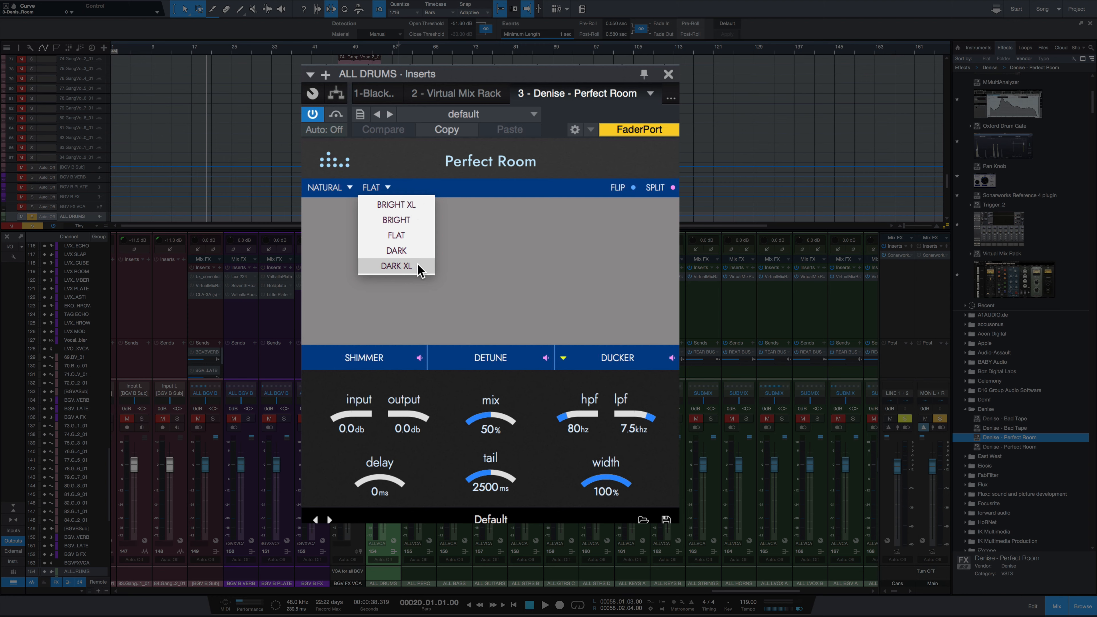
click(400, 172)
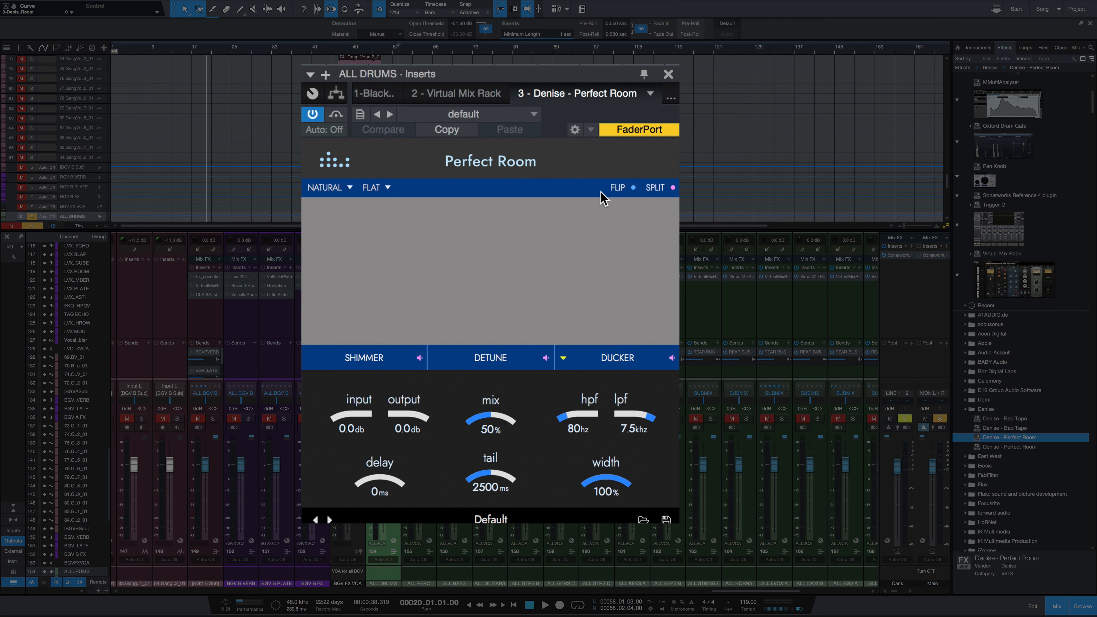
click(656, 190)
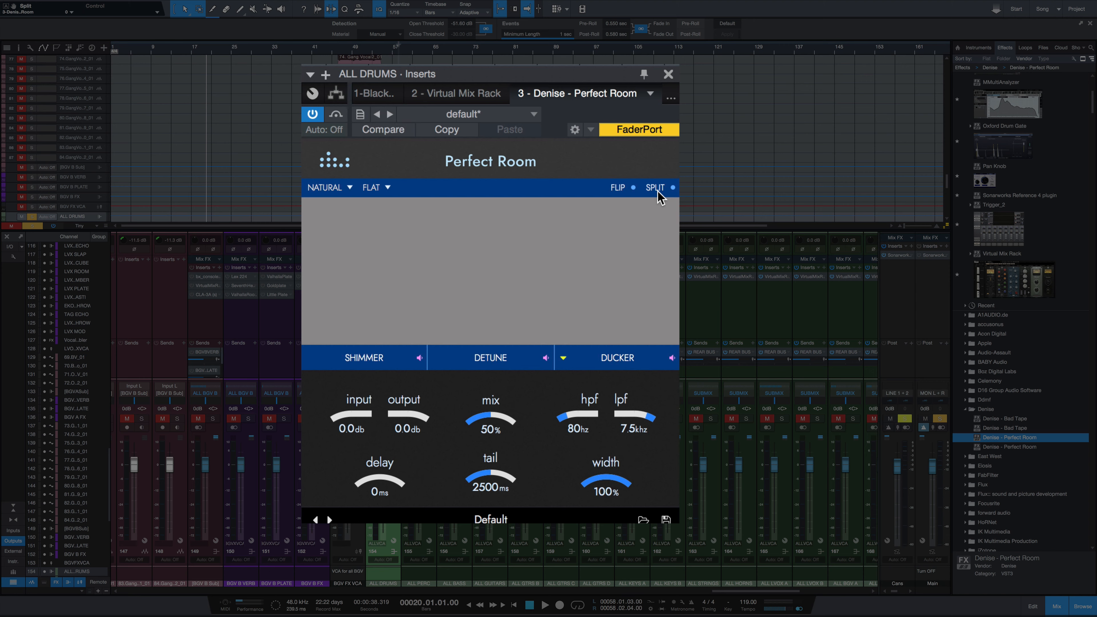
Step: Turn up the Shimmer amount to about 50% and view the Shimmer, Detune and Ducker settings
mouse_move(363, 360)
click(385, 362)
drag(334, 360, 351, 343)
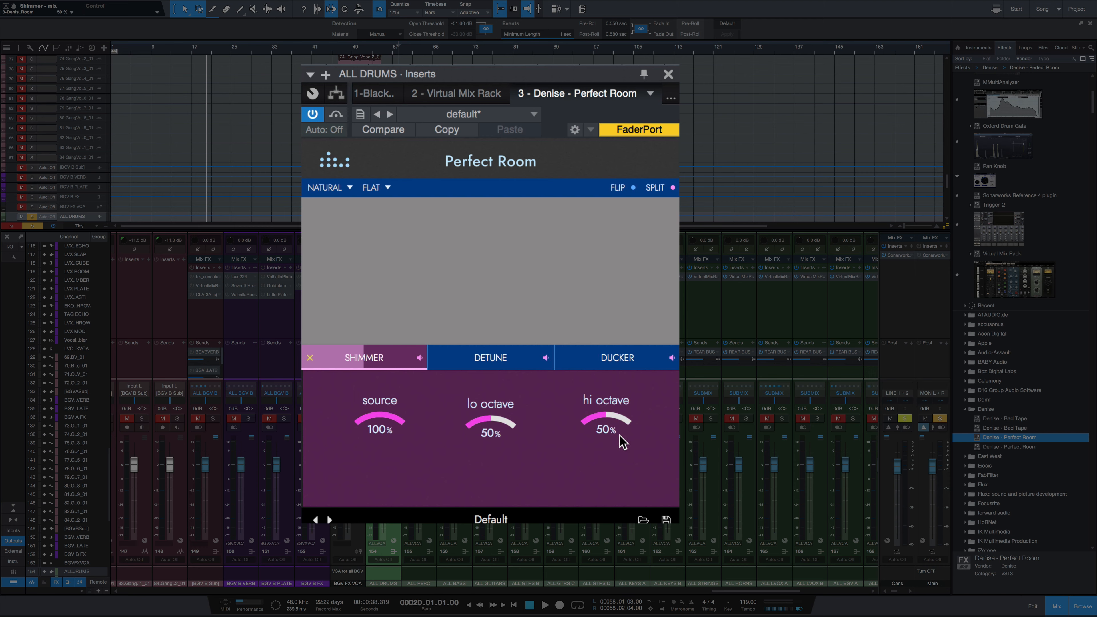
click(514, 364)
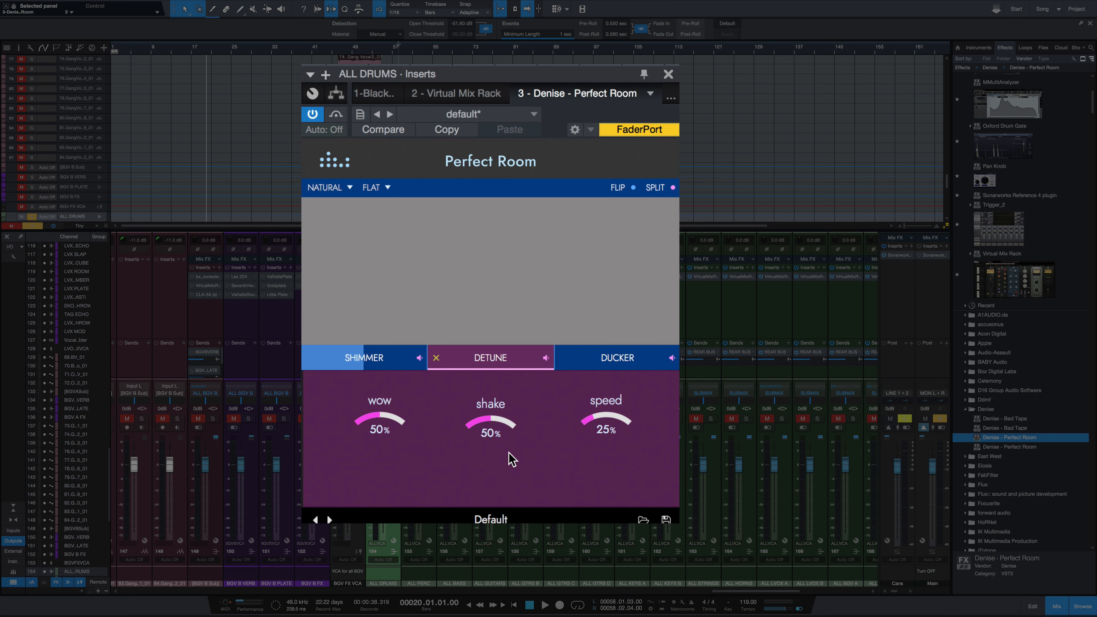
click(635, 365)
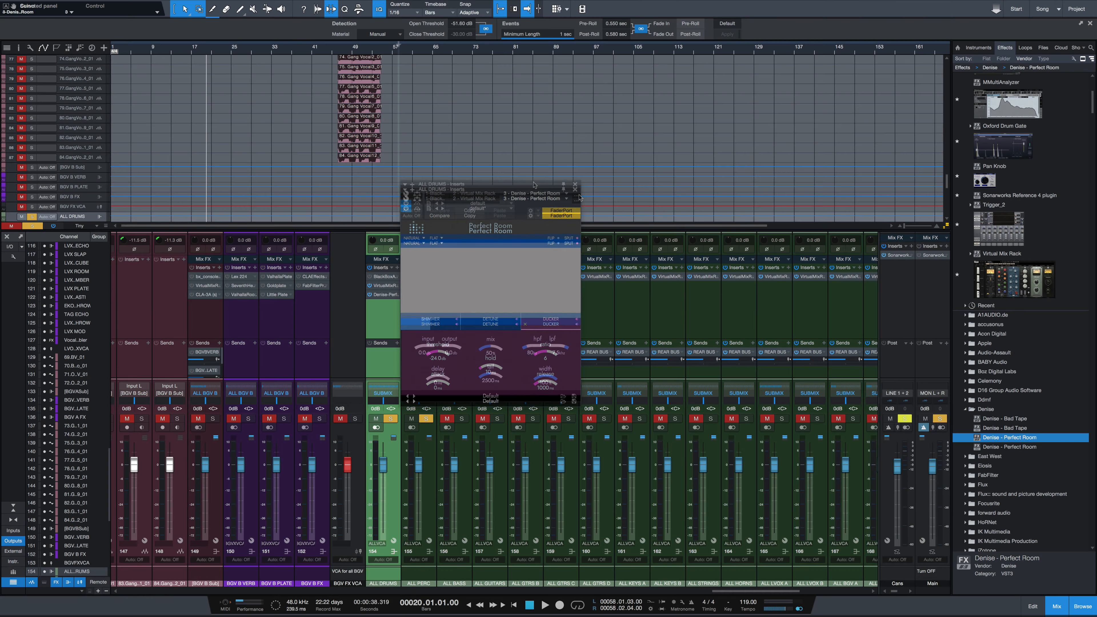
Step: Audition the drums with Perfect Room bypassed, and play them again with the default reverb active
drag(534, 186, 543, 185)
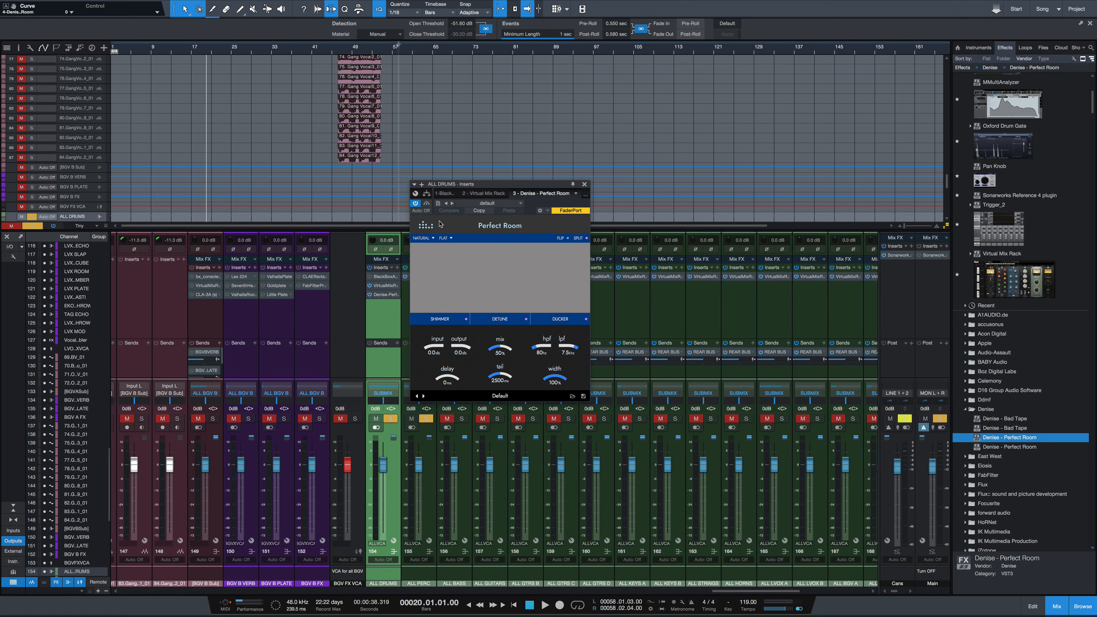
click(427, 203)
key(space)
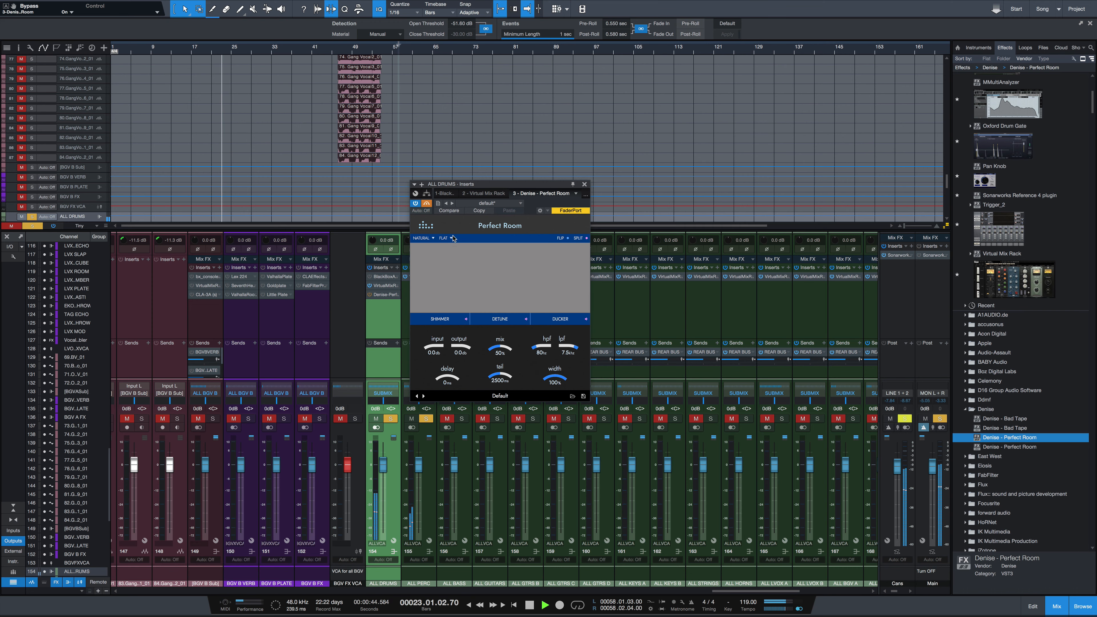
key(space)
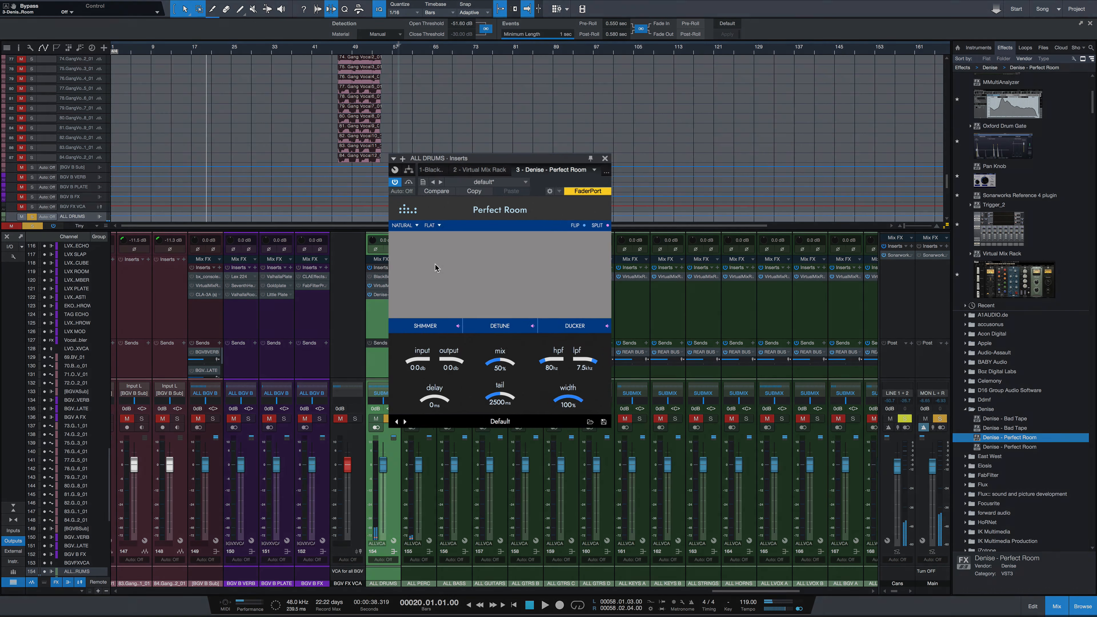
key(space)
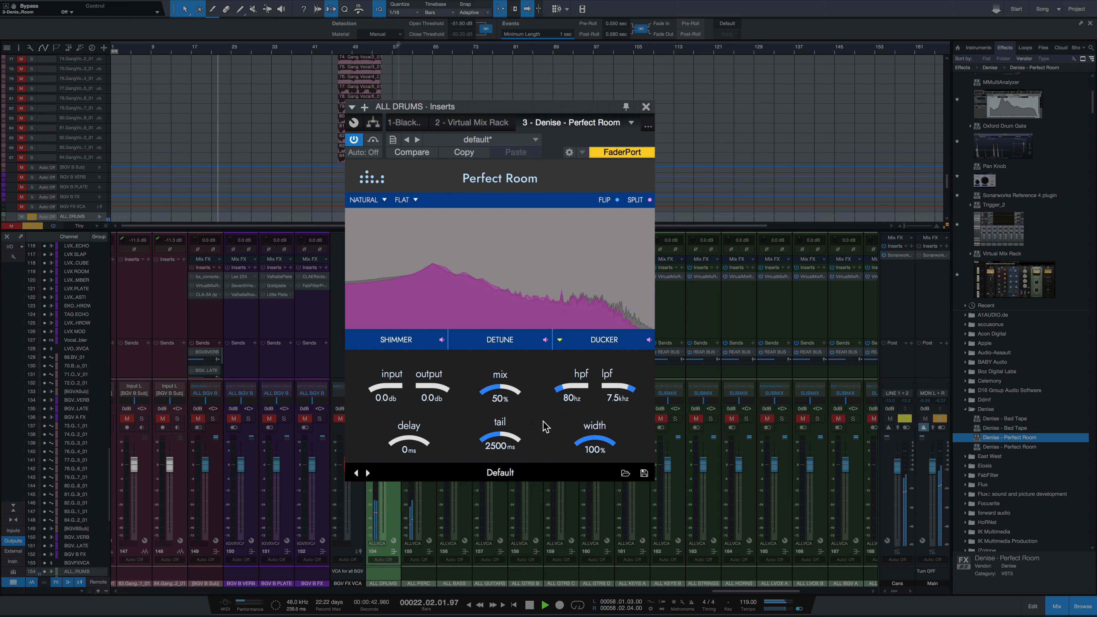
key(space)
Step: Play the drums with the reverb mix at 100%, lowering it to 18% during playback
drag(504, 392, 520, 342)
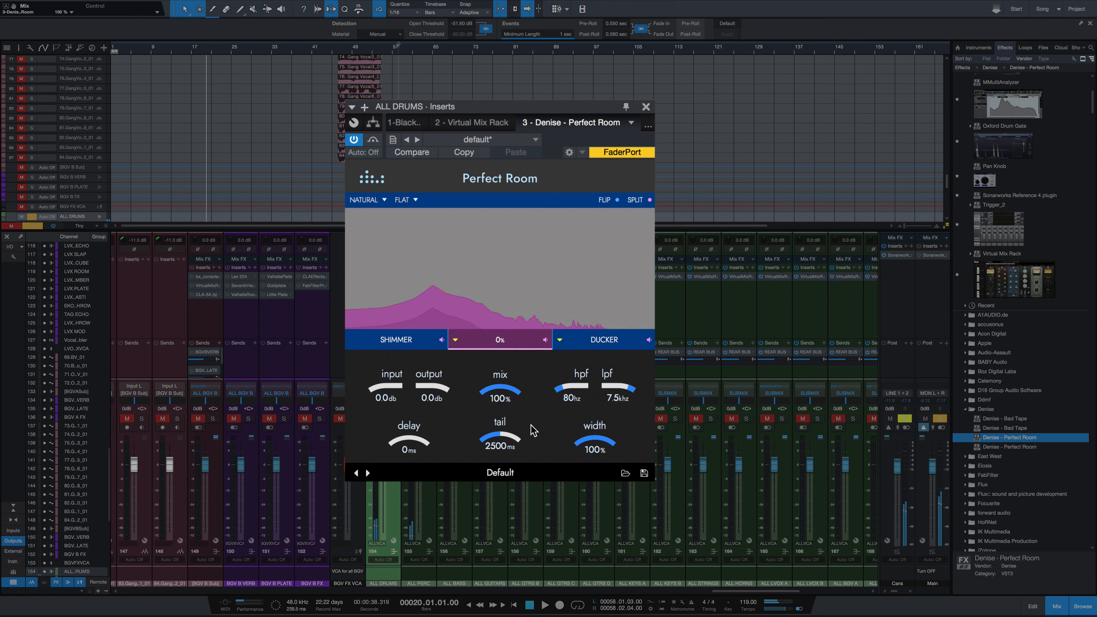
key(space)
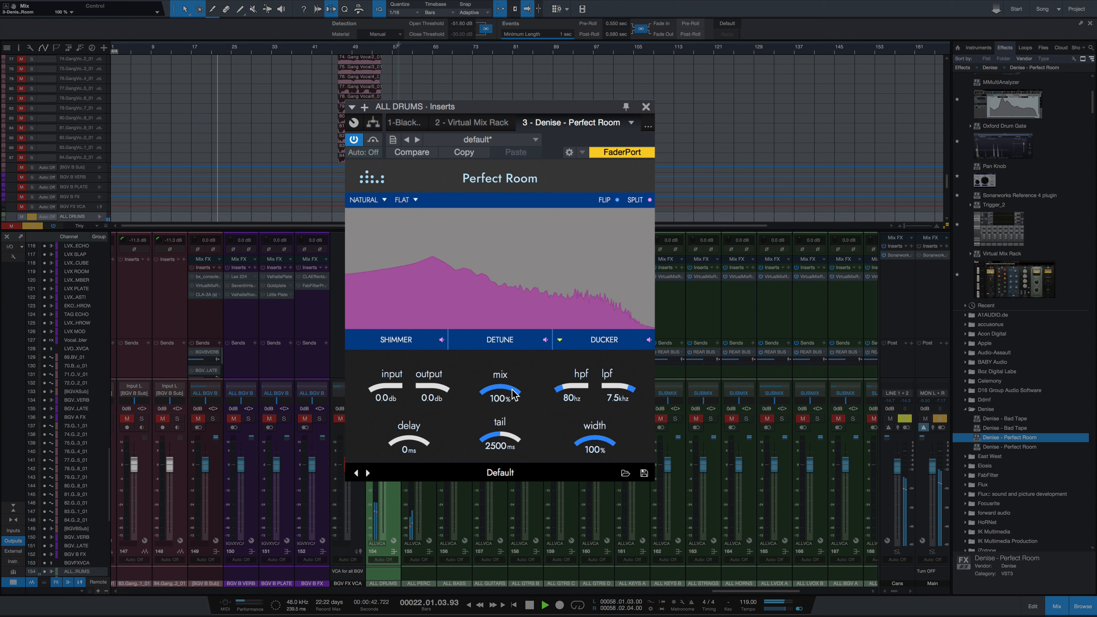
drag(511, 395, 511, 449)
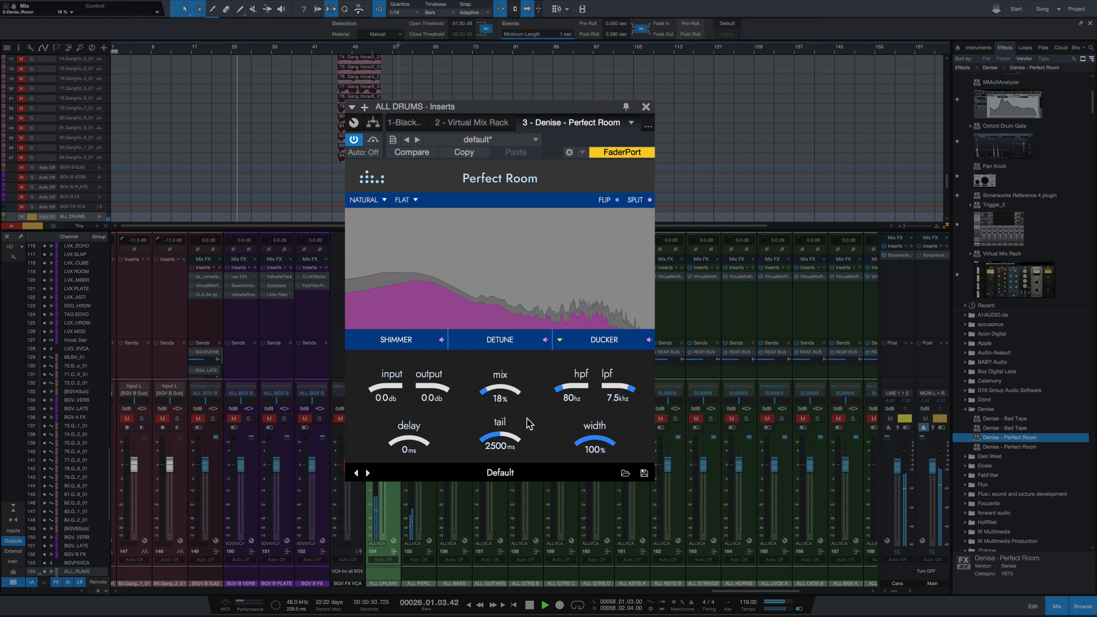
key(space)
Step: Play the drums with Perfect Room bypassed and re-enable it during playback to compare the sound
click(372, 139)
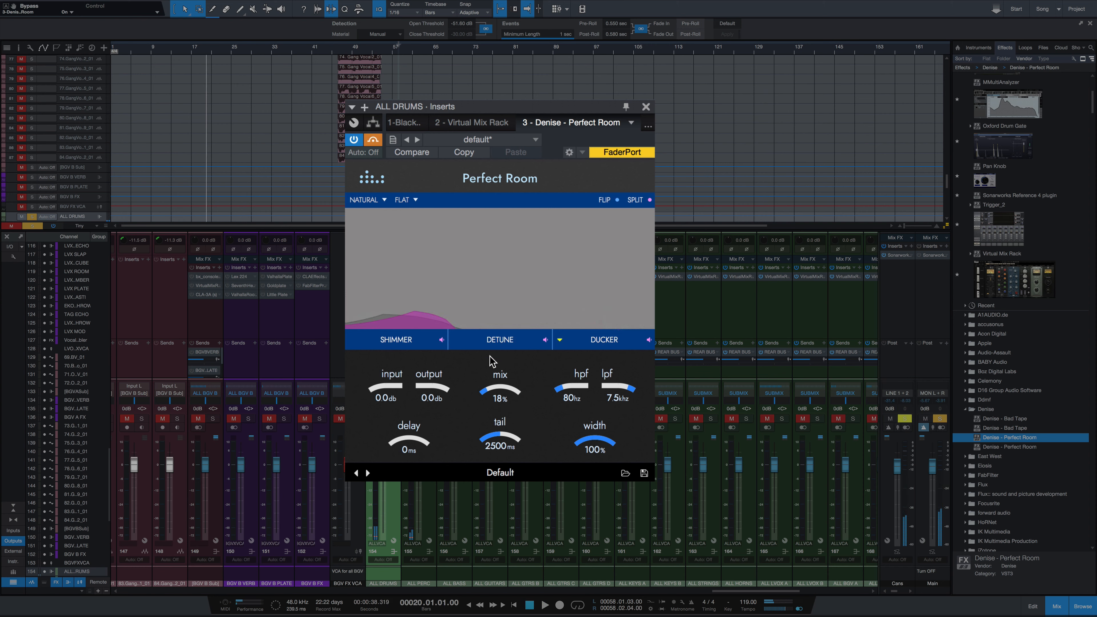
key(space)
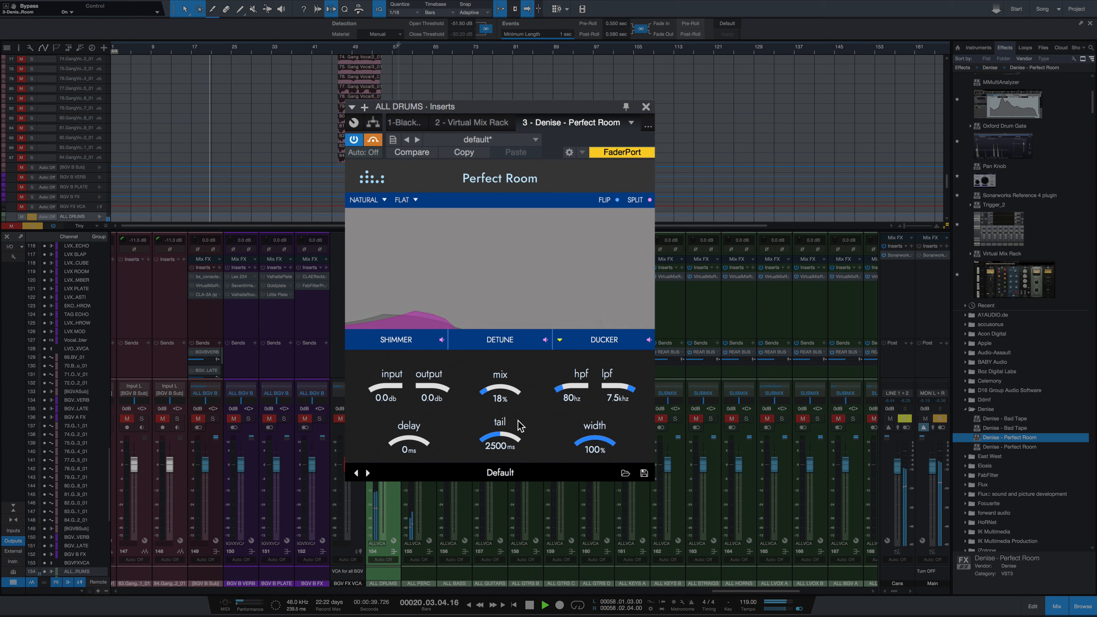
click(373, 140)
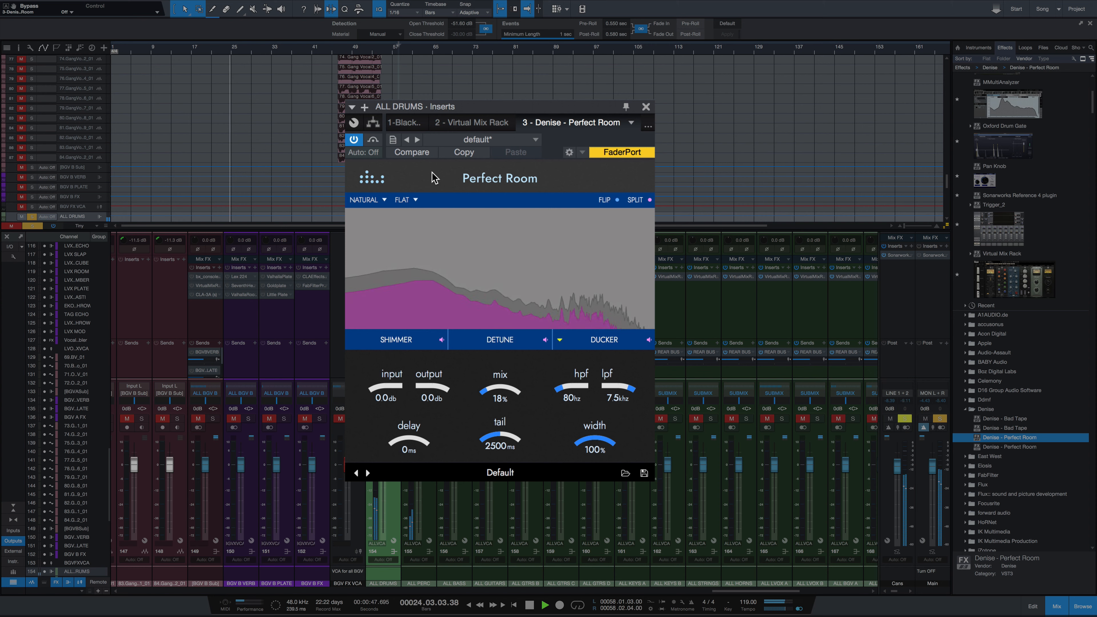
key(space)
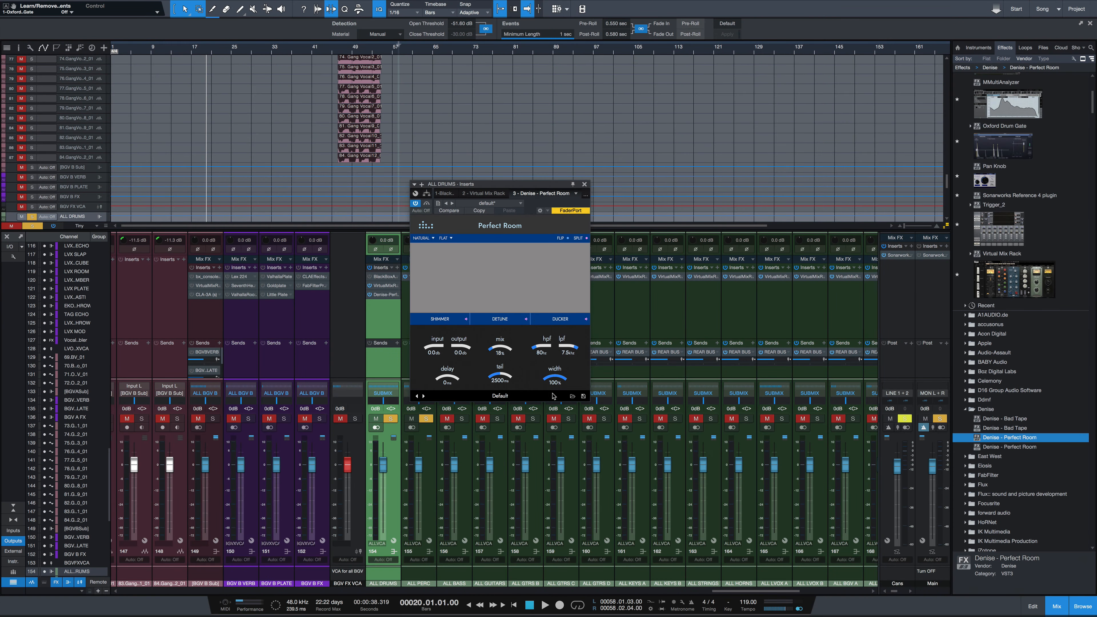
Step: Load the preset "Drums - Quick, tight & wide" and switch back to the preceding preset, "Drums - Heavy drum room"
click(573, 396)
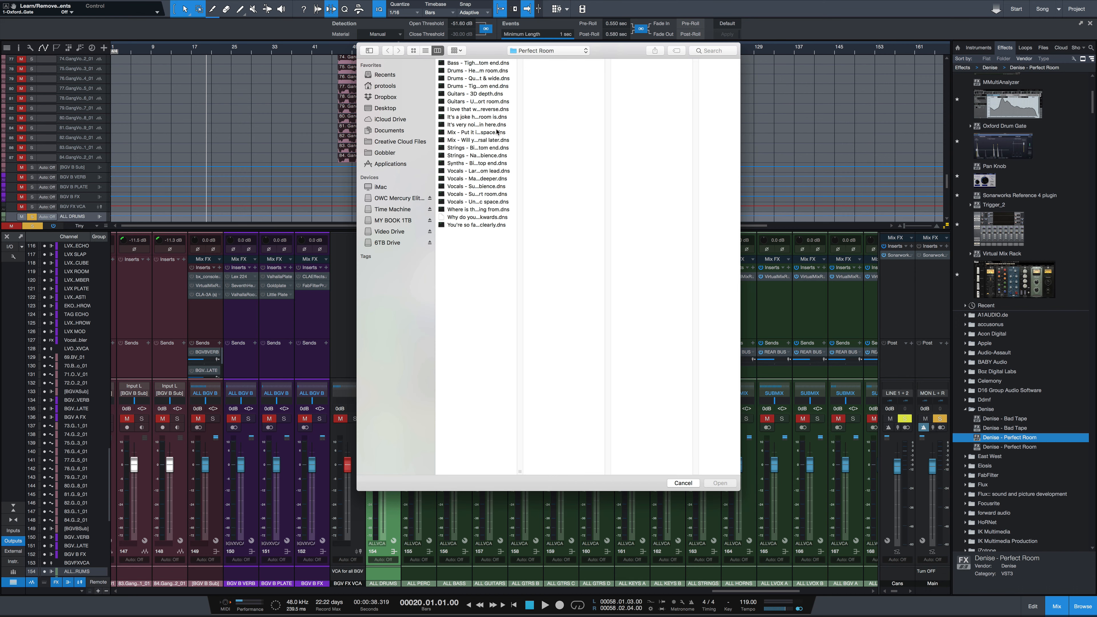
double_click(463, 79)
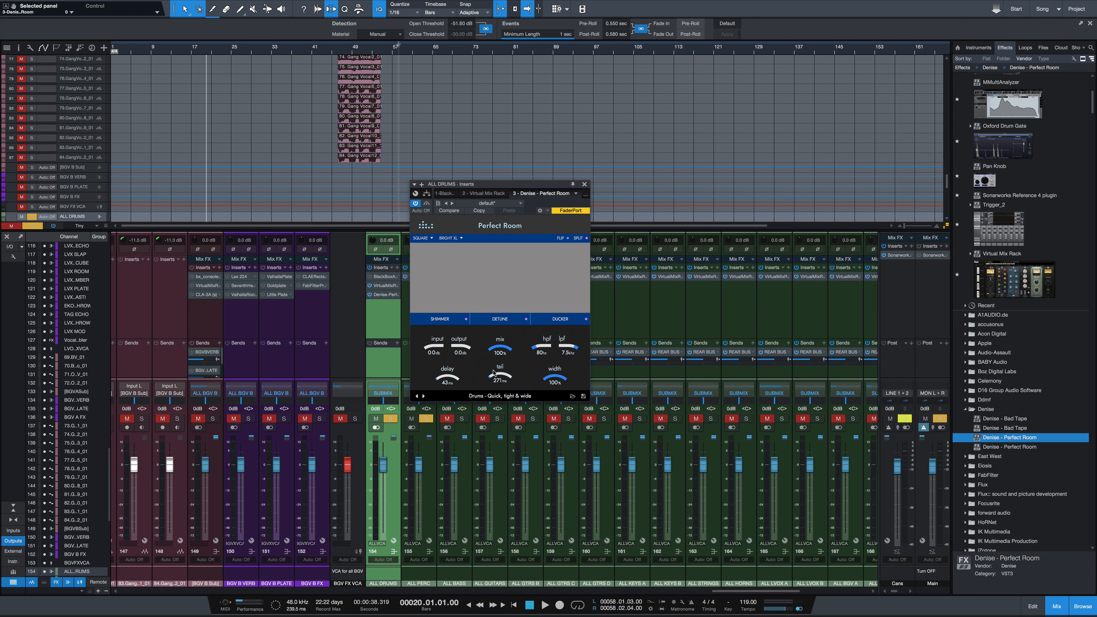
click(417, 396)
Step: Audition the heavy drum room preset during playback, raising the mix to 100% and bringing it down to 12%
key(space)
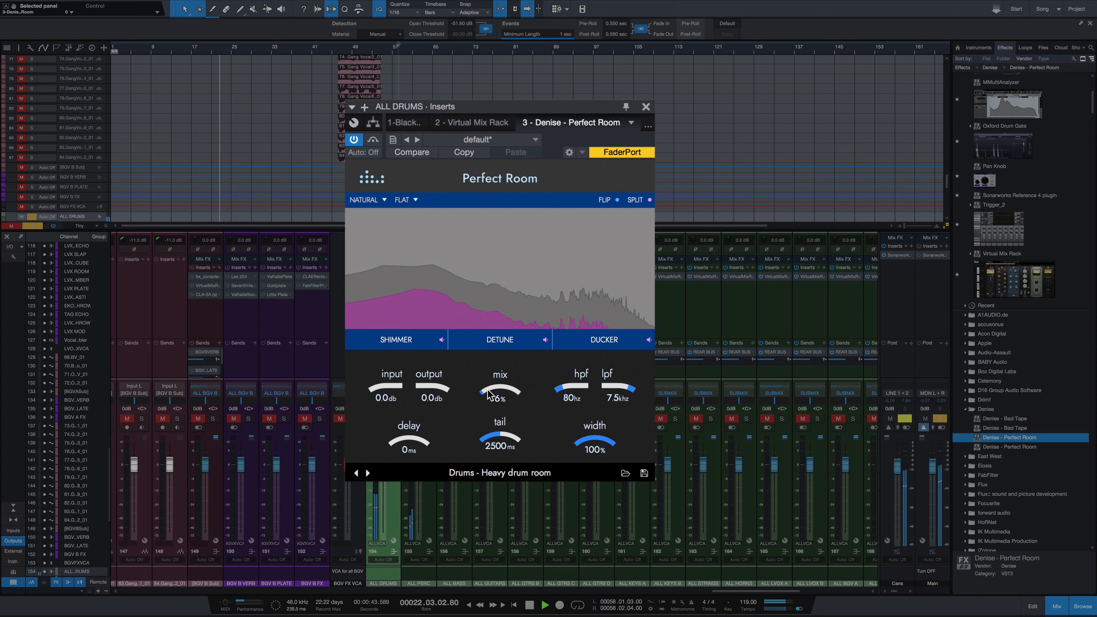
drag(489, 394, 489, 384)
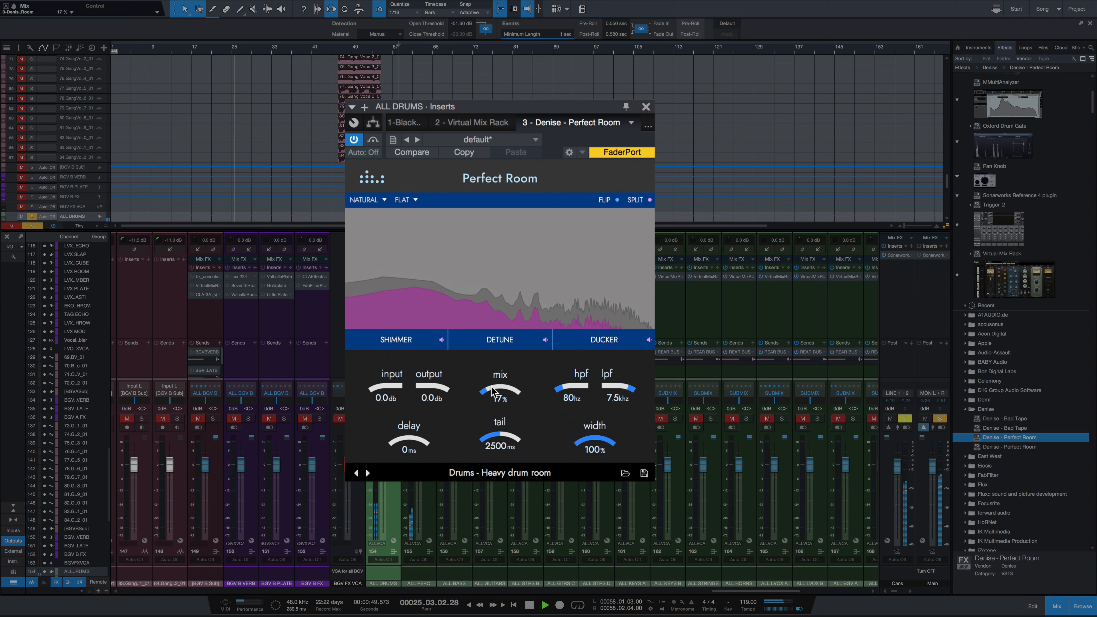
drag(492, 391, 495, 314)
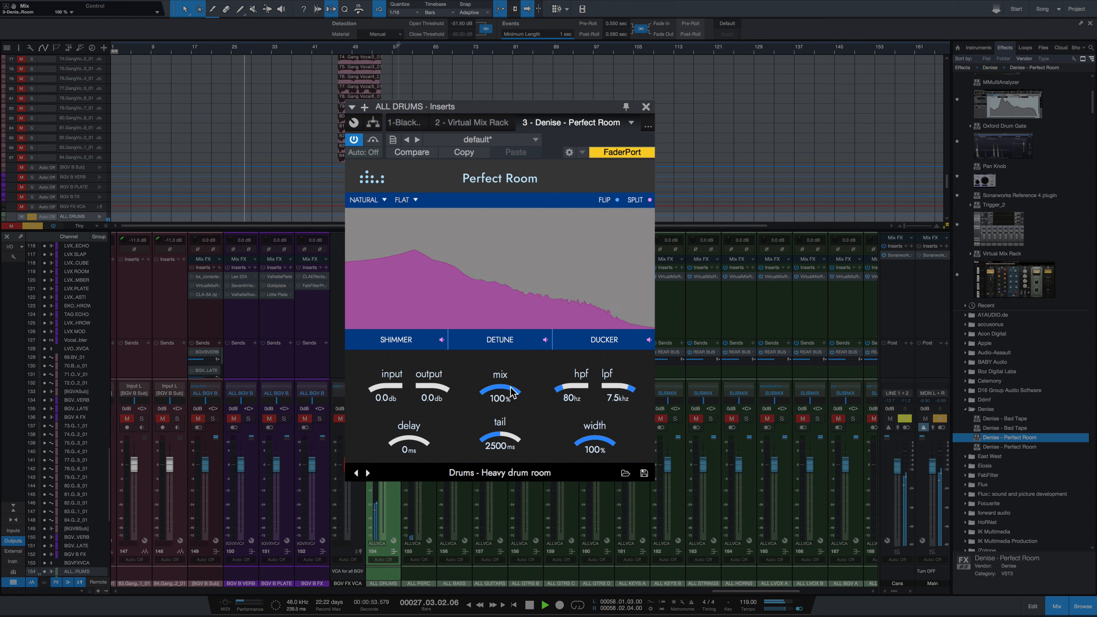
drag(511, 392, 506, 418)
drag(504, 429, 504, 452)
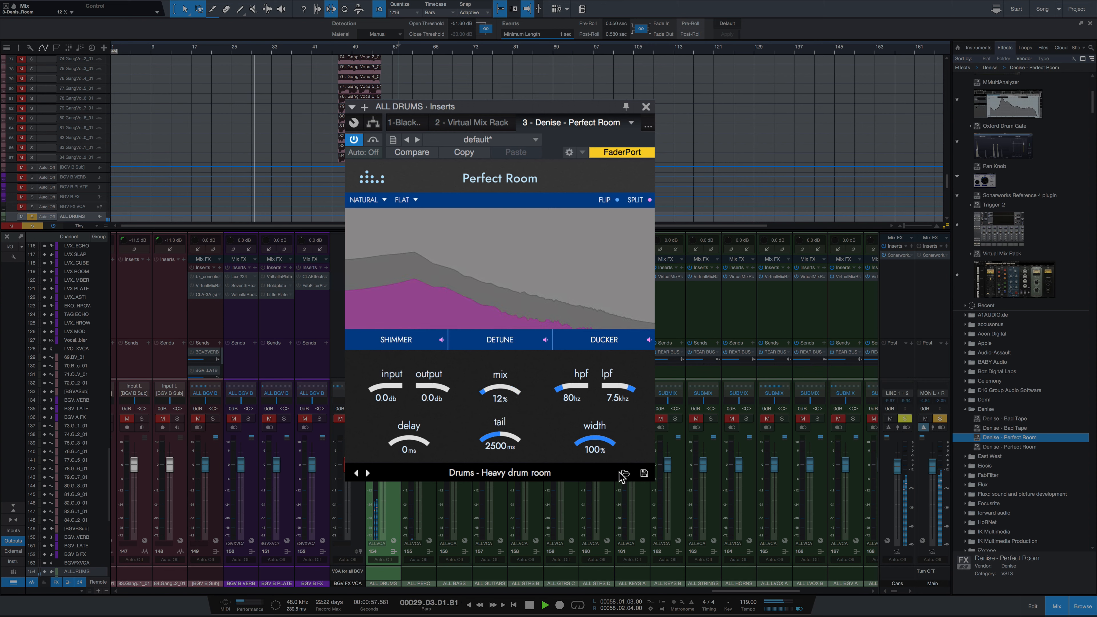
key(space)
Step: Switch to the "Drums - Quick, tight & wide" preset and audition it, setting the mix to 27% and raising it to 47%
click(367, 474)
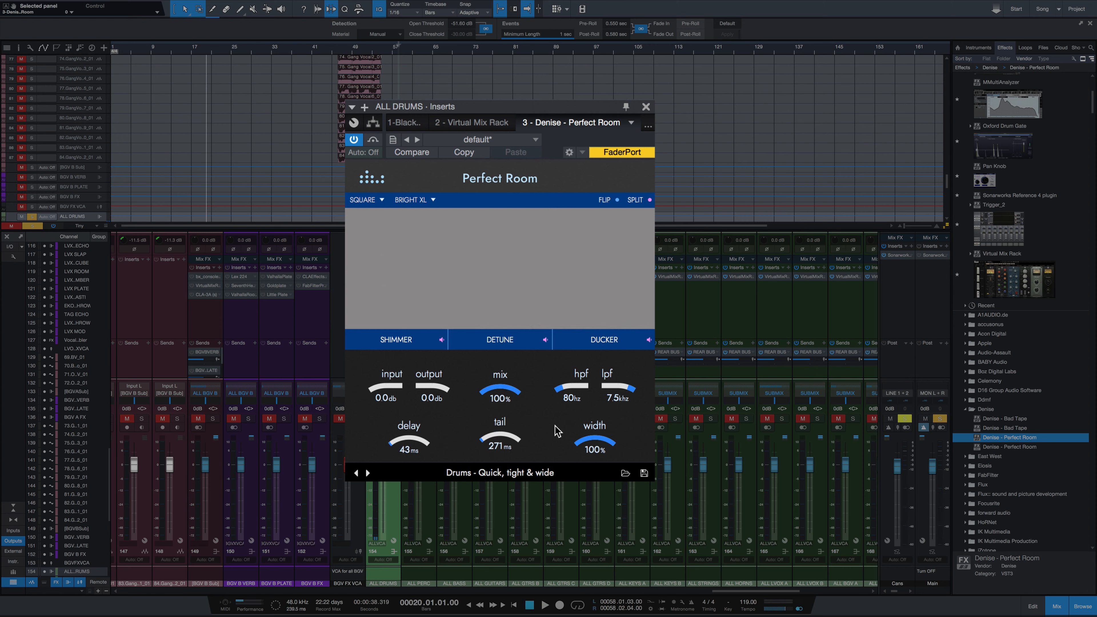
key(space)
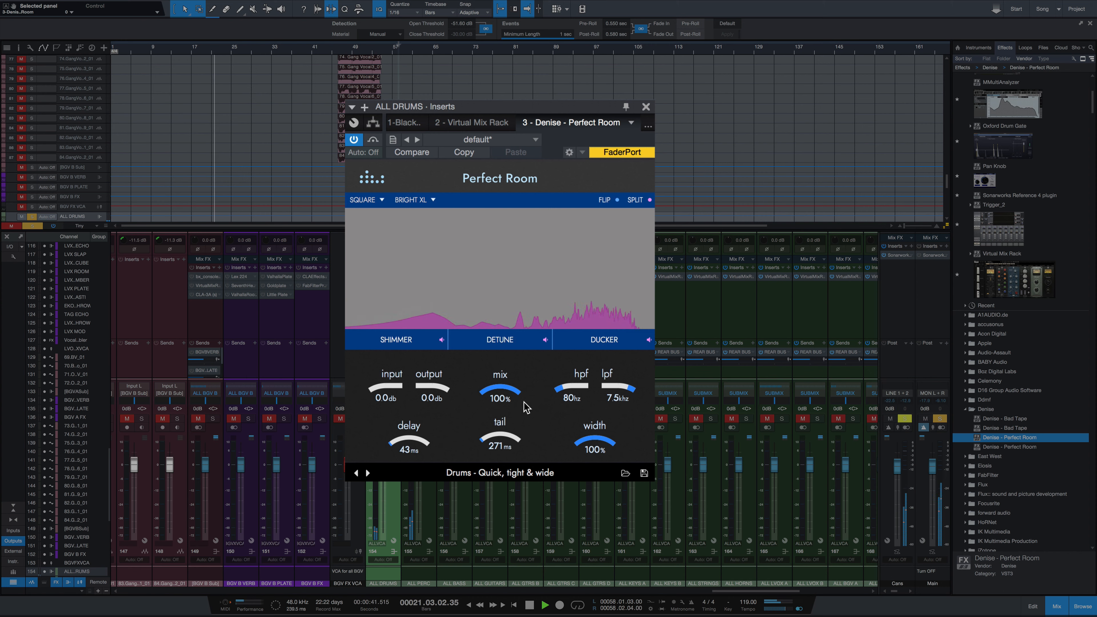
drag(516, 394, 513, 438)
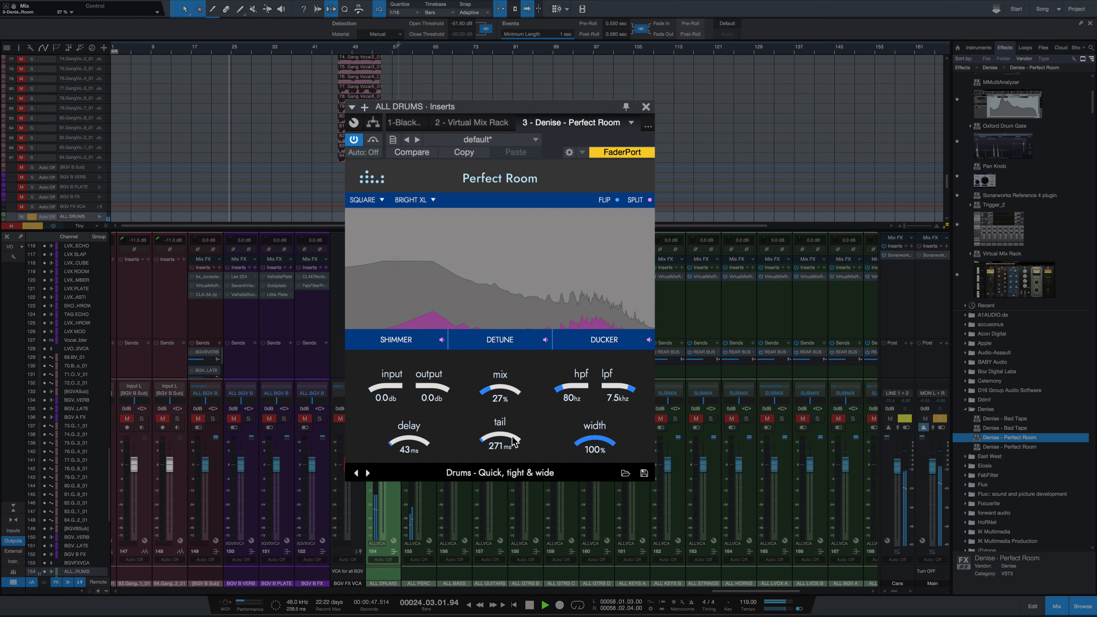
drag(494, 391, 498, 379)
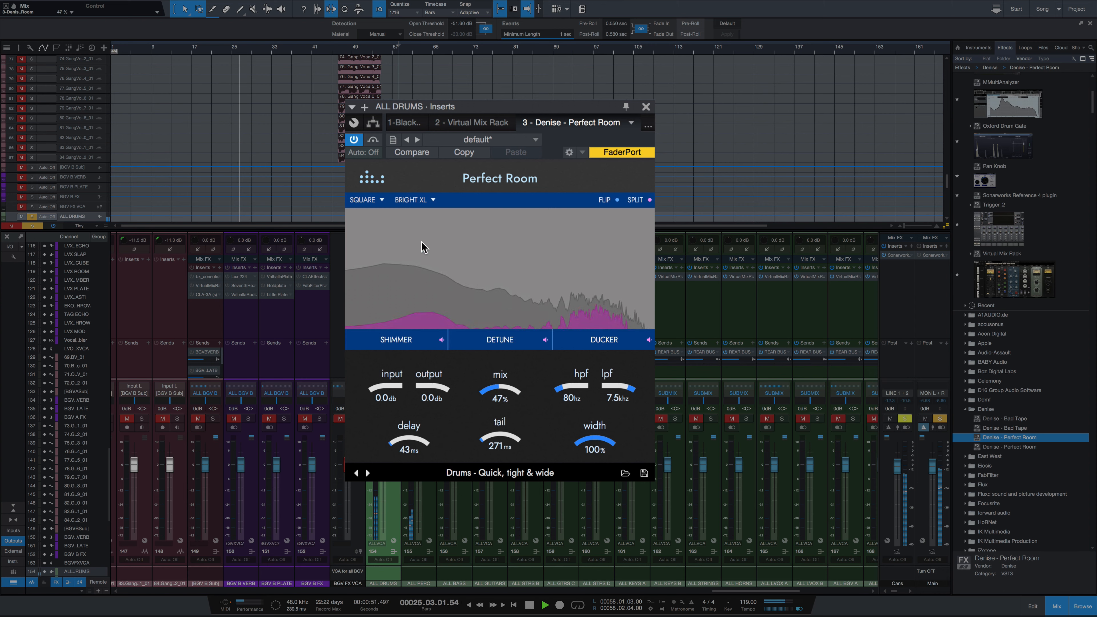
key(space)
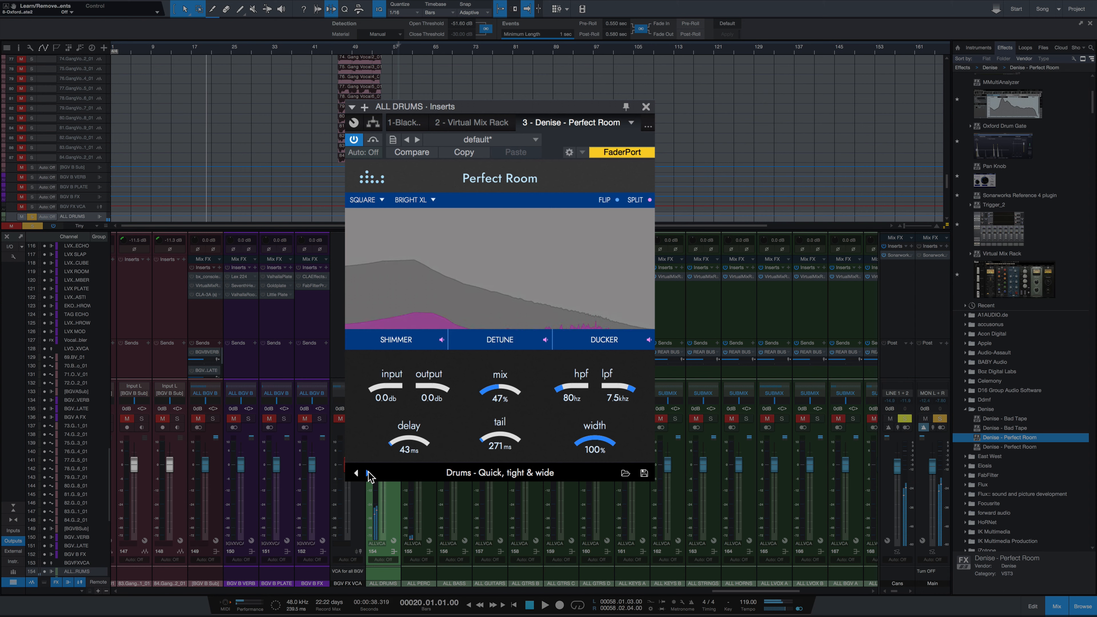
Step: Load the preset "Drums - Tight room with bottom end" and audition it during playback, setting the mix to 33% and comparing with bypass
click(367, 473)
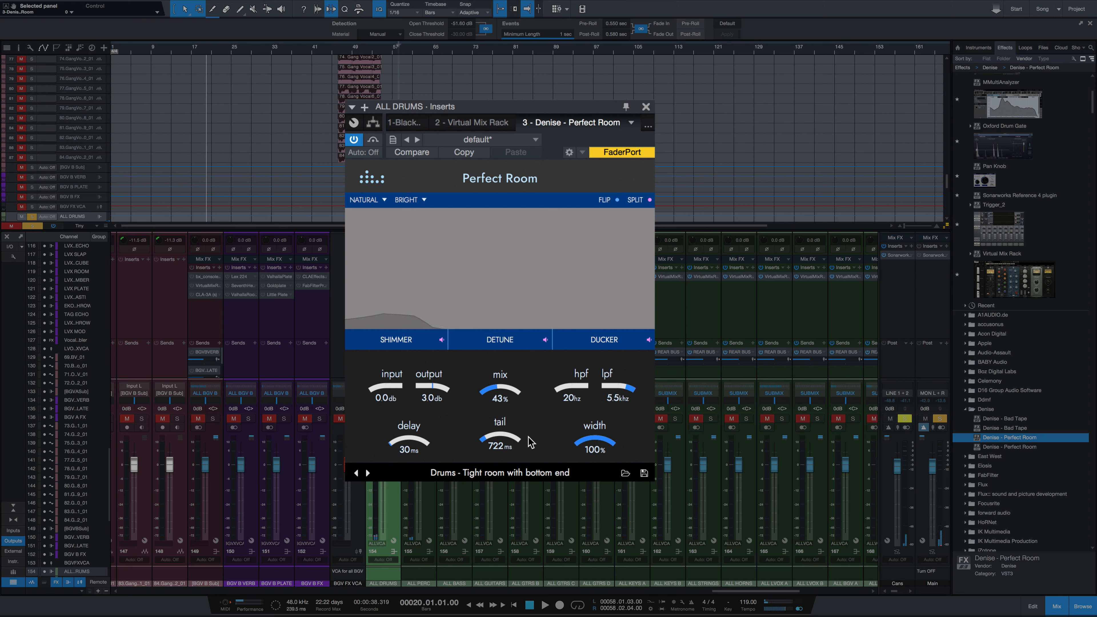
key(space)
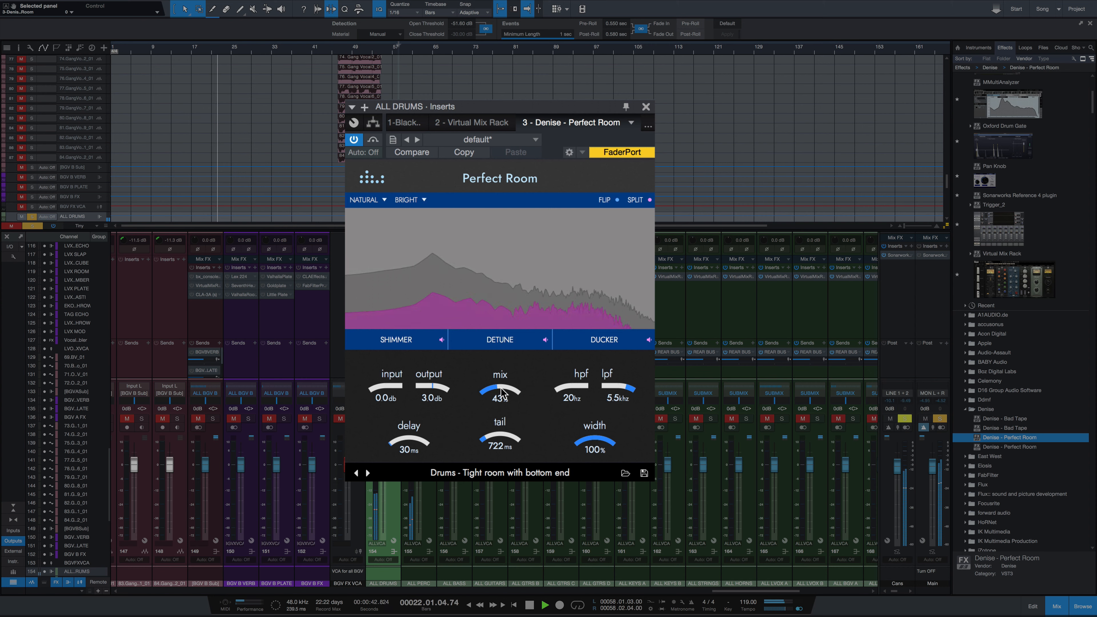
mouse_move(501, 391)
mouse_down()
mouse_move(510, 352)
mouse_move(508, 397)
mouse_up()
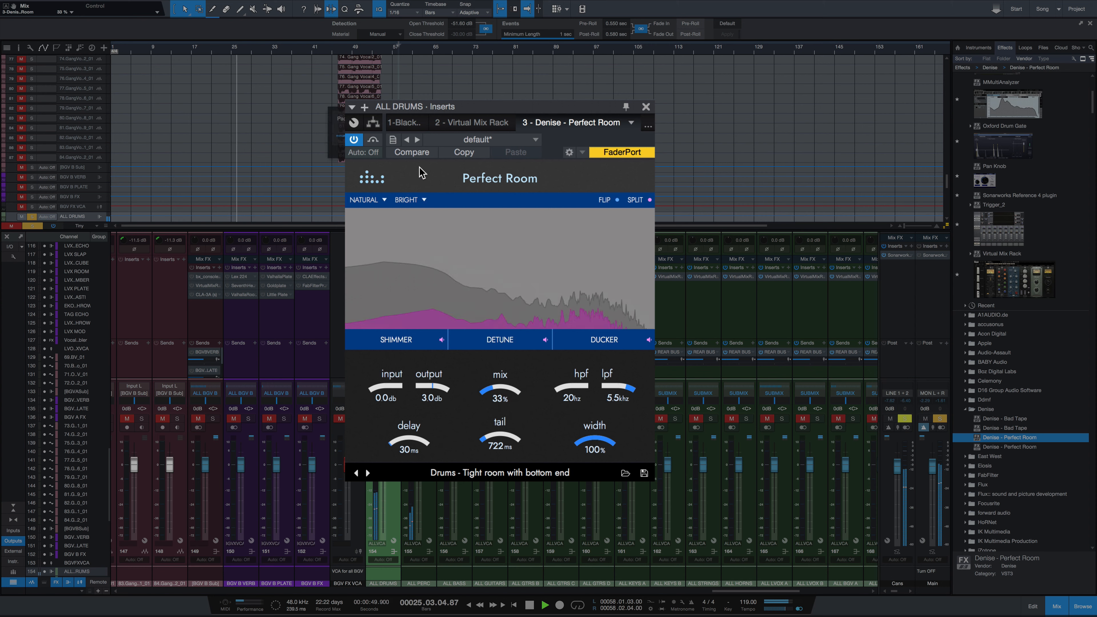
click(374, 140)
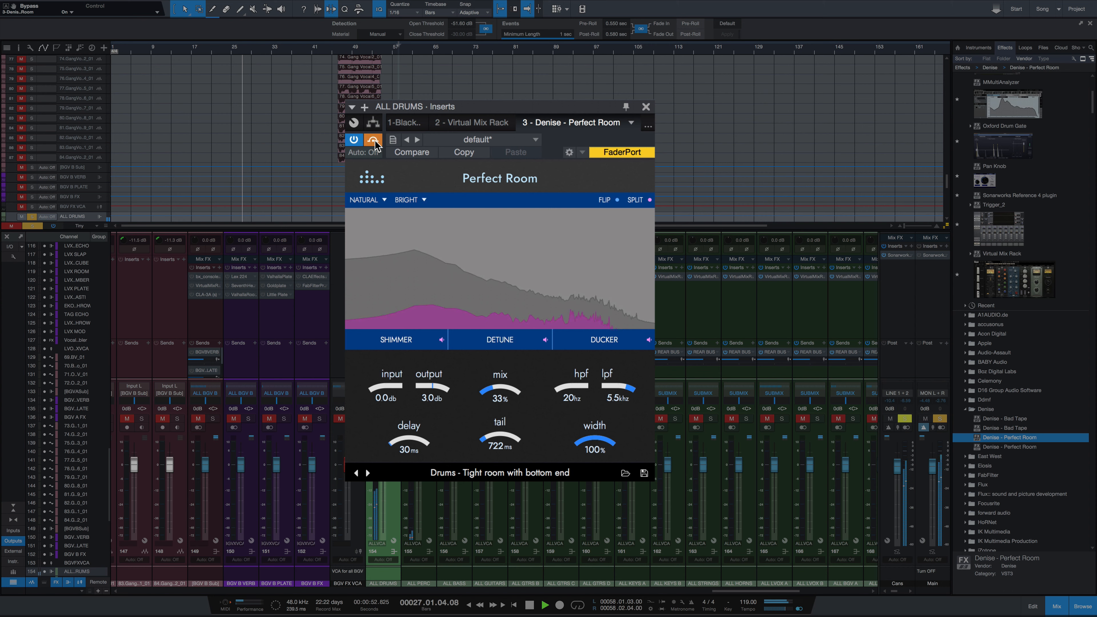
click(374, 140)
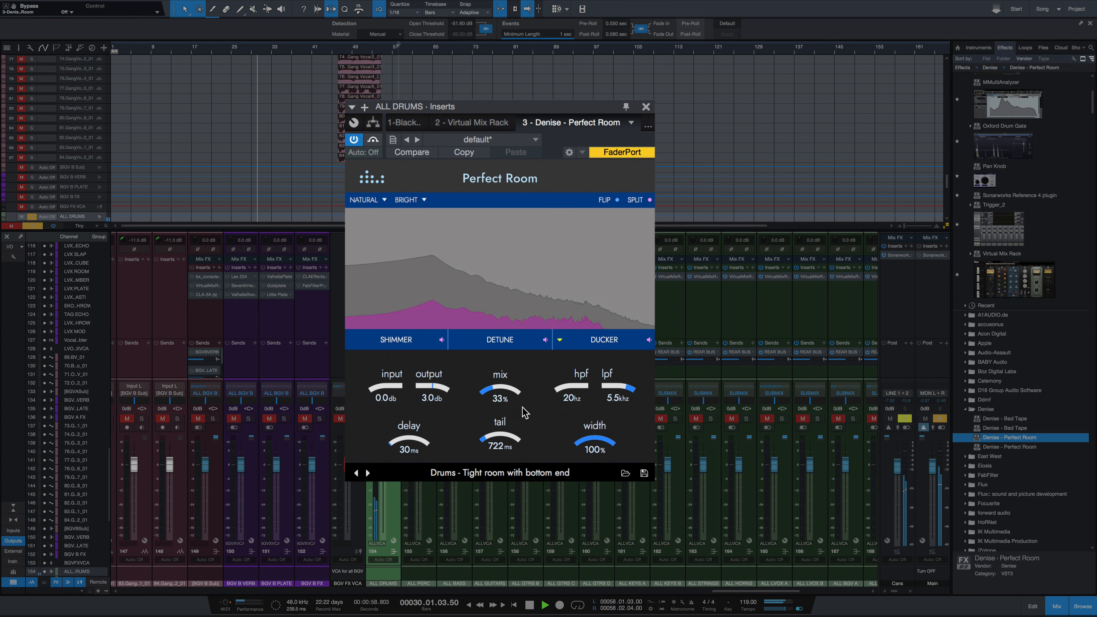
key(space)
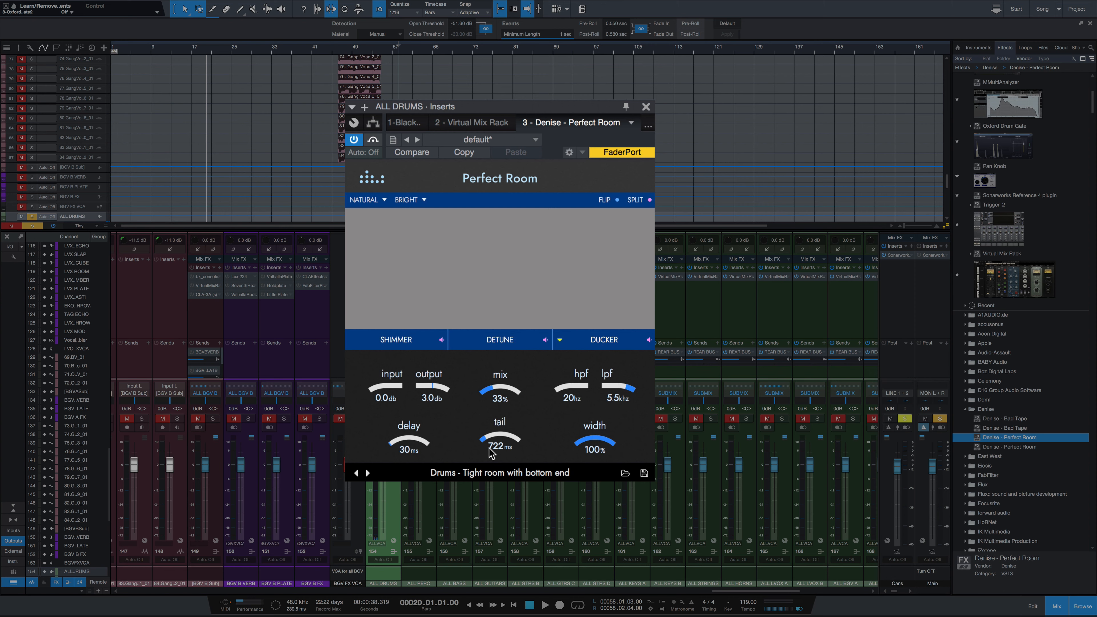
Step: Replay the drums and lengthen the reverb tail to 2226 ms and further to 3674 ms
key(space)
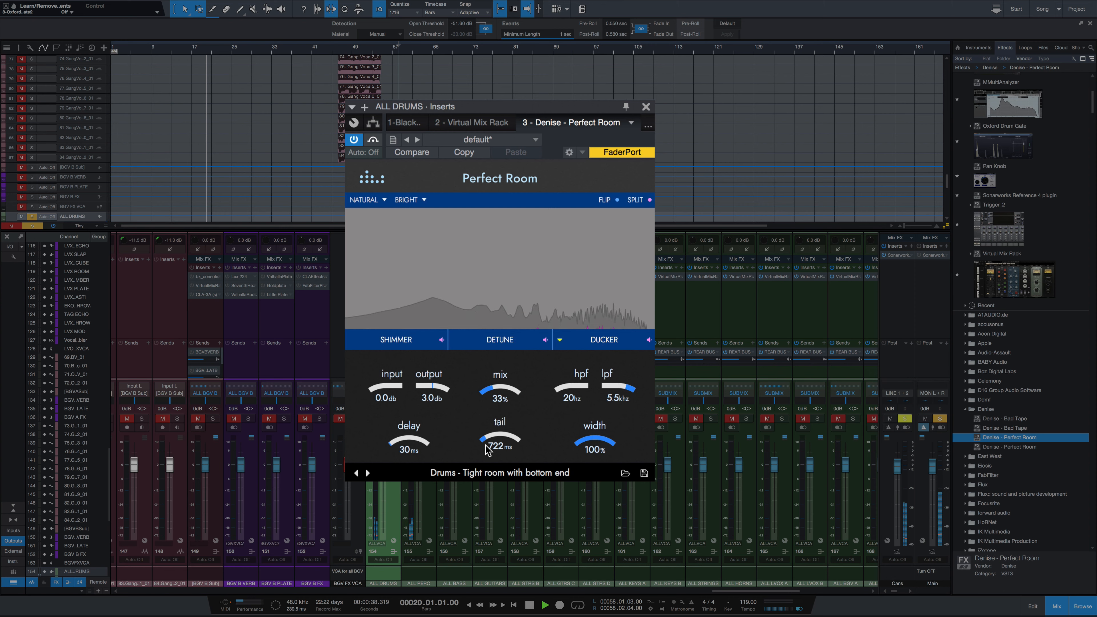
drag(493, 441, 546, 424)
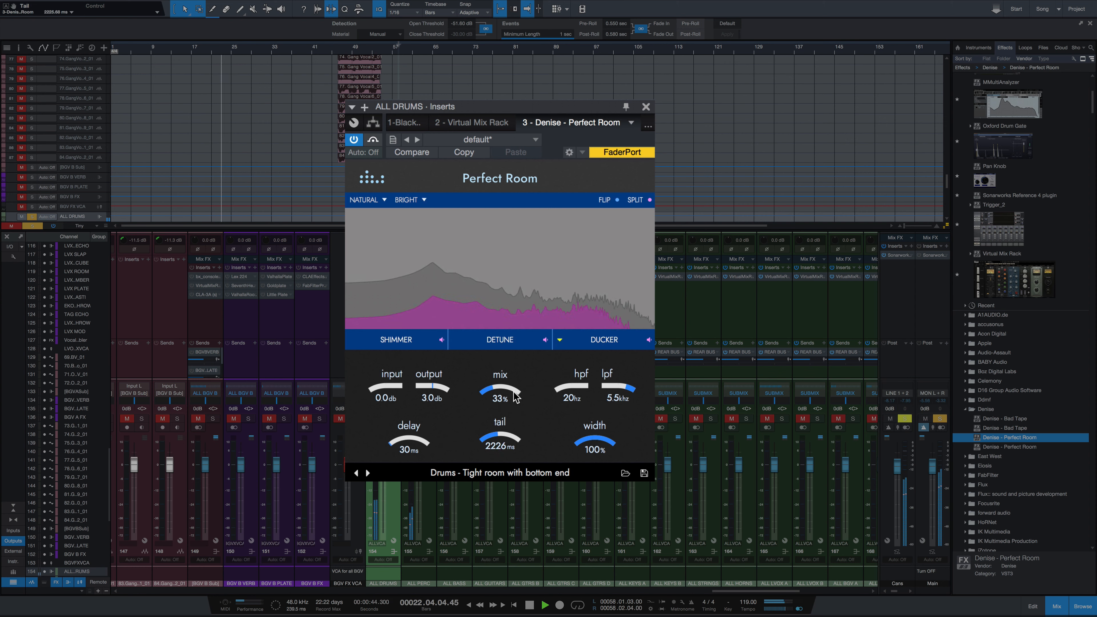
drag(508, 433, 538, 421)
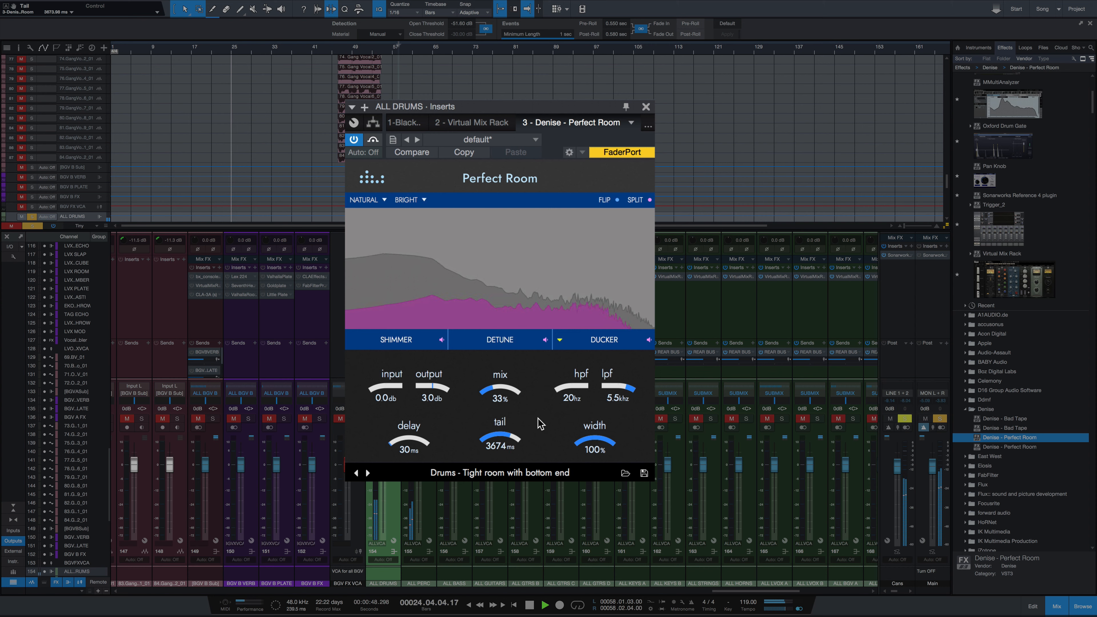
key(space)
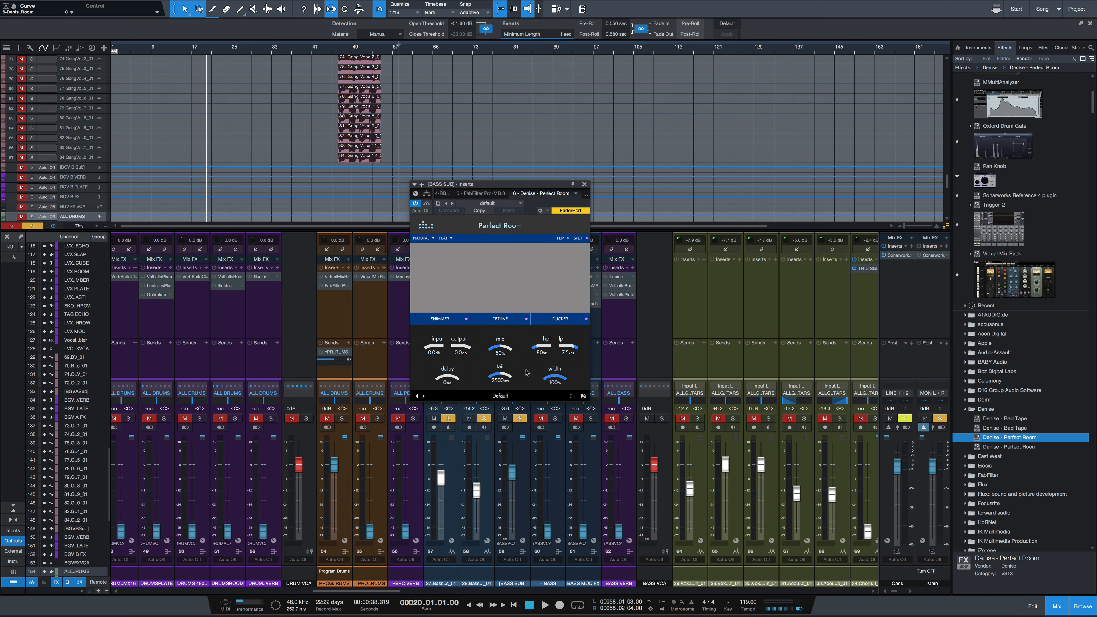
Step: Load the preset "Bass - Tight room with bottom end" on the BASS SUB channel and play the bass with Perfect Room bypassed
click(572, 397)
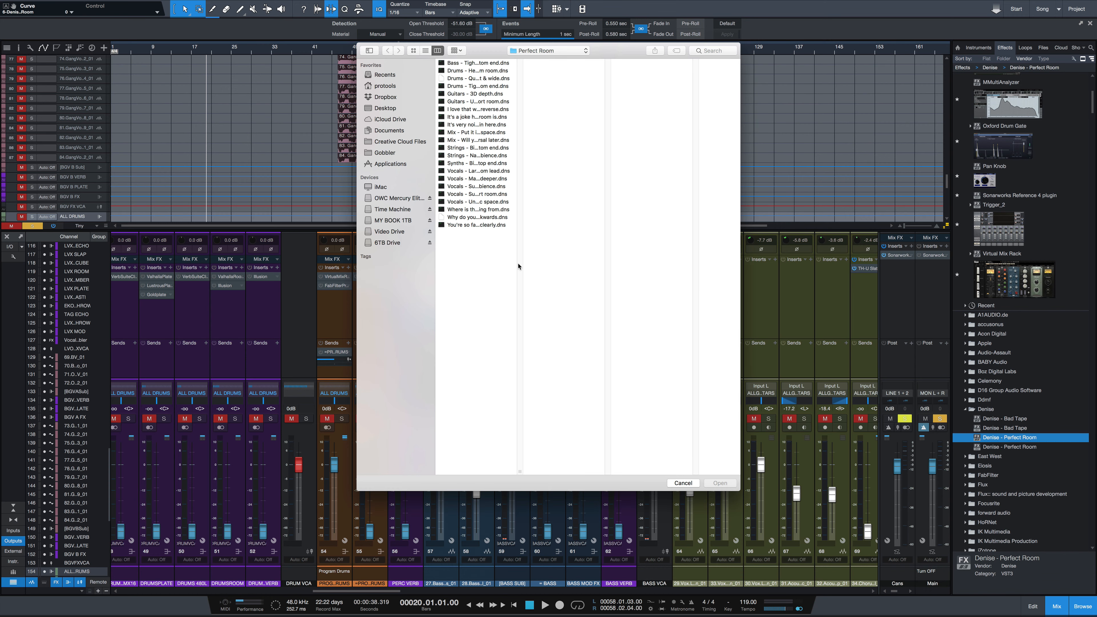
double_click(491, 64)
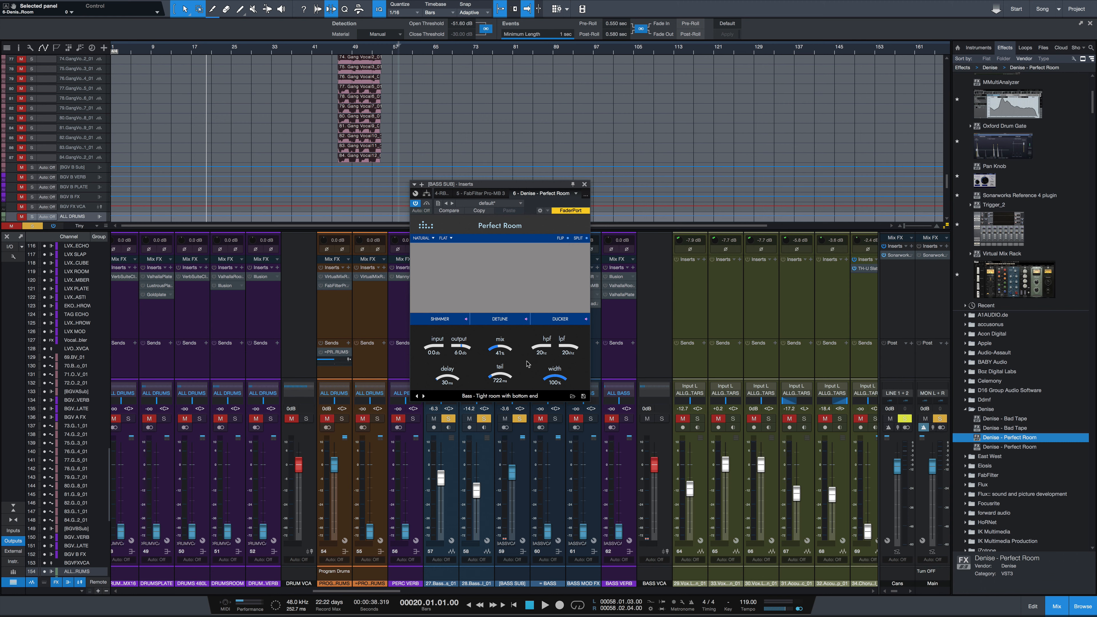
click(428, 204)
key(space)
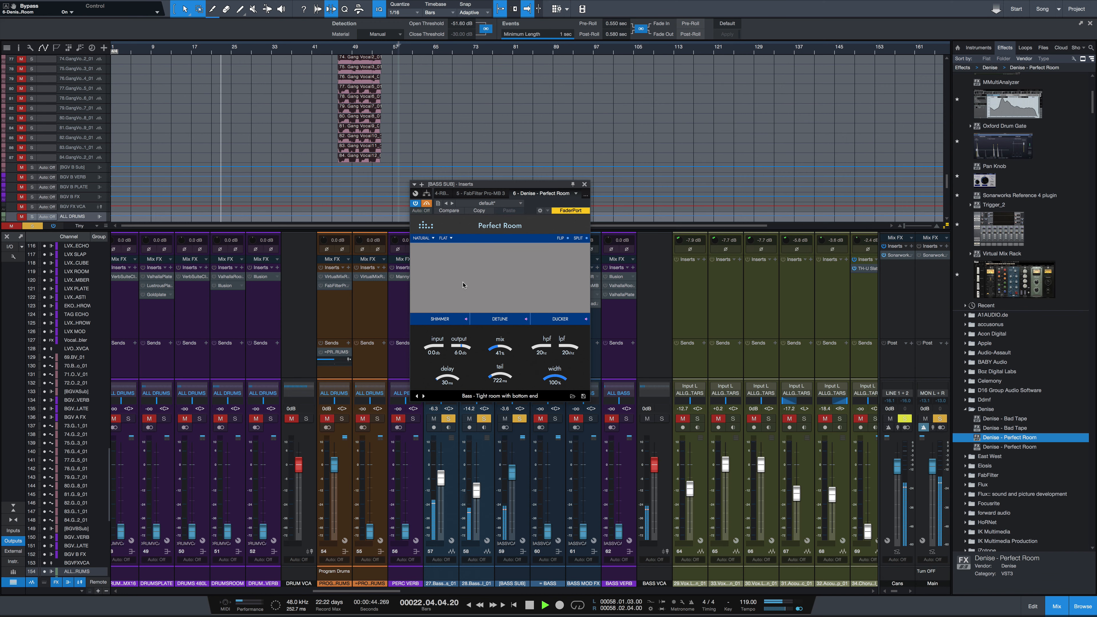
Step: Re-enable Perfect Room during playback, move its window off the bass channels and replay the bass to hear the reverb
click(426, 203)
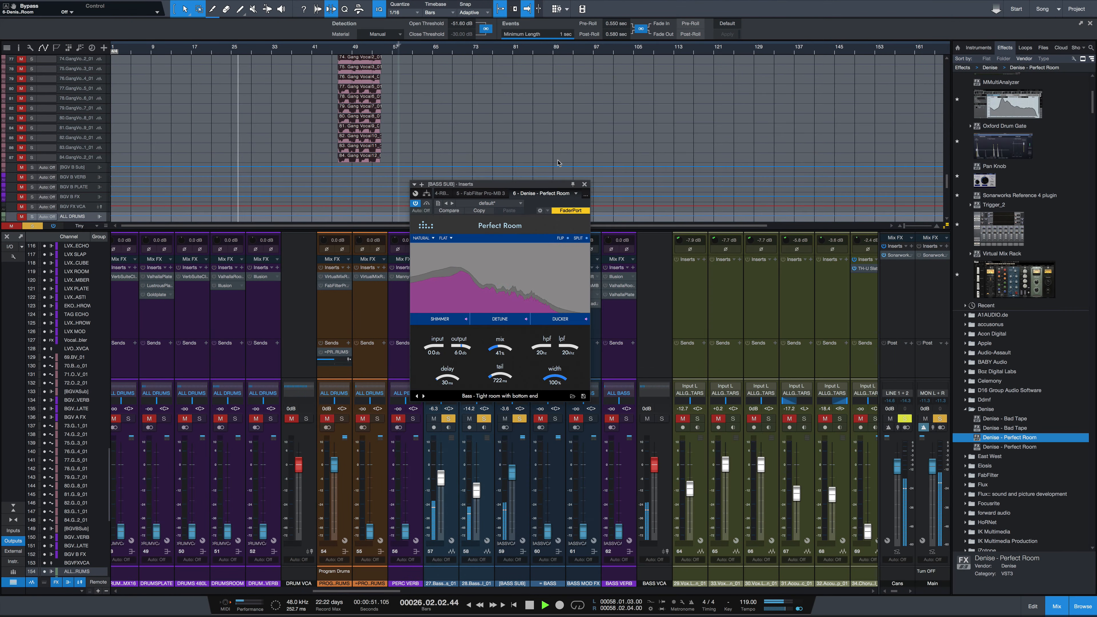
drag(504, 185, 666, 191)
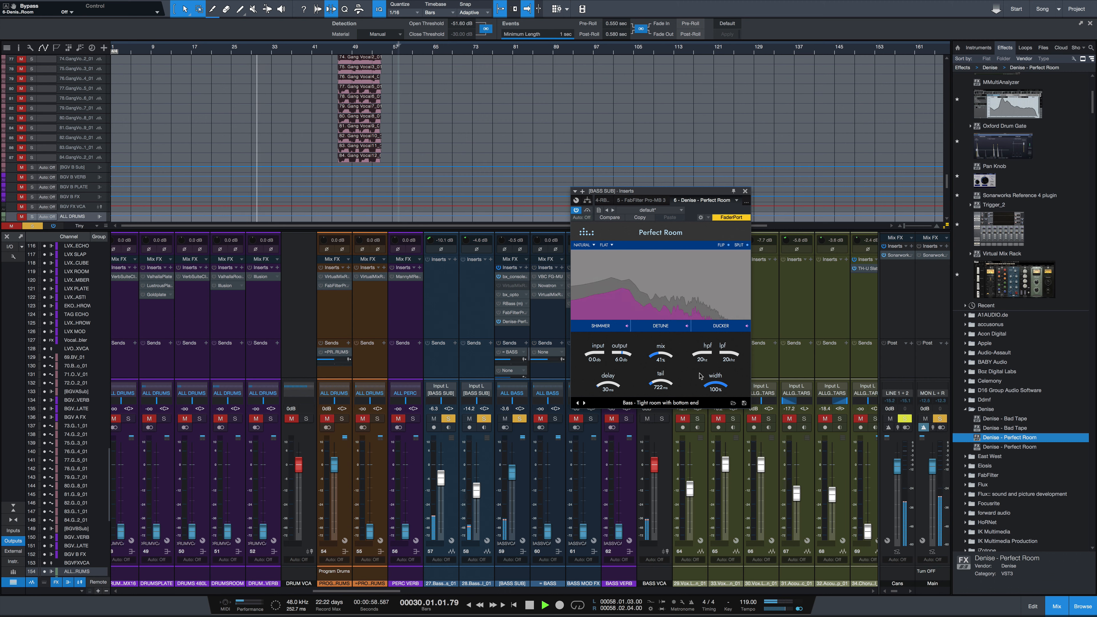
key(space)
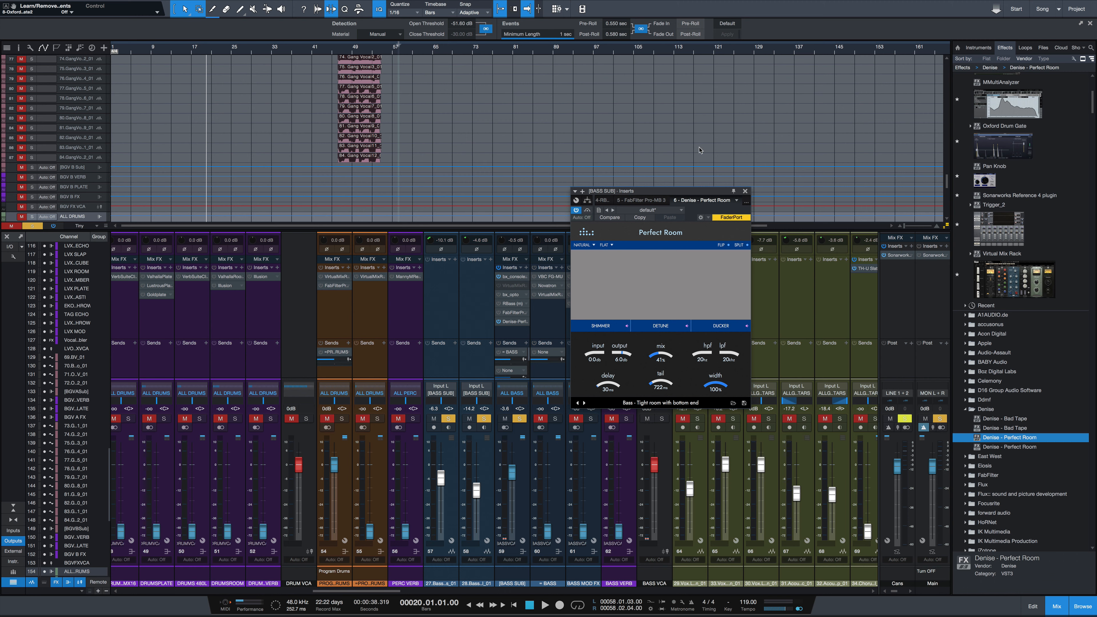
key(space)
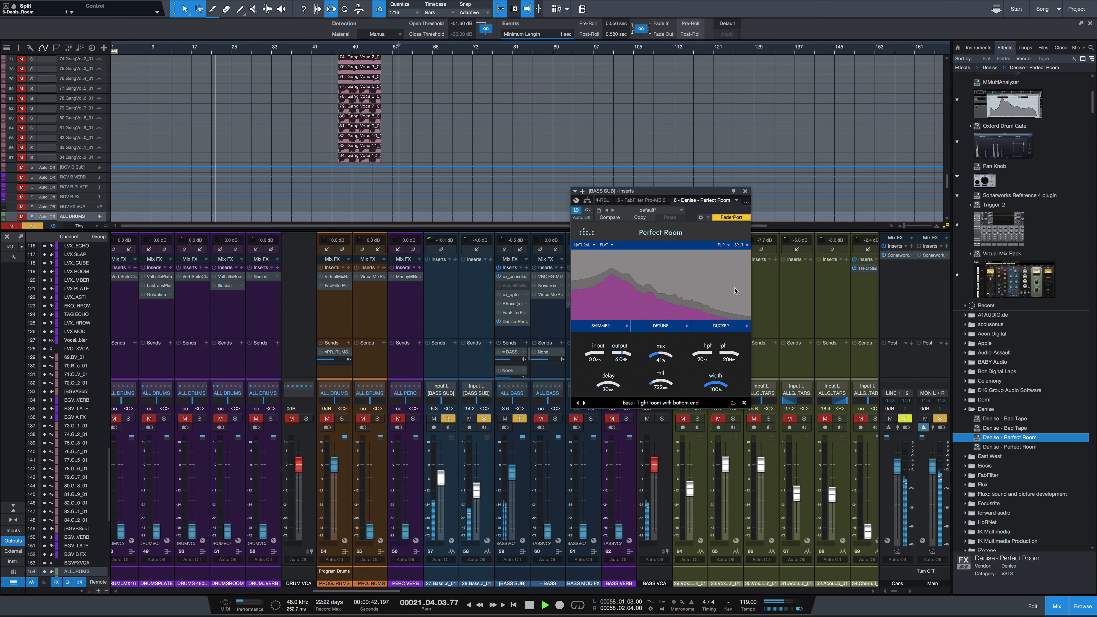
key(space)
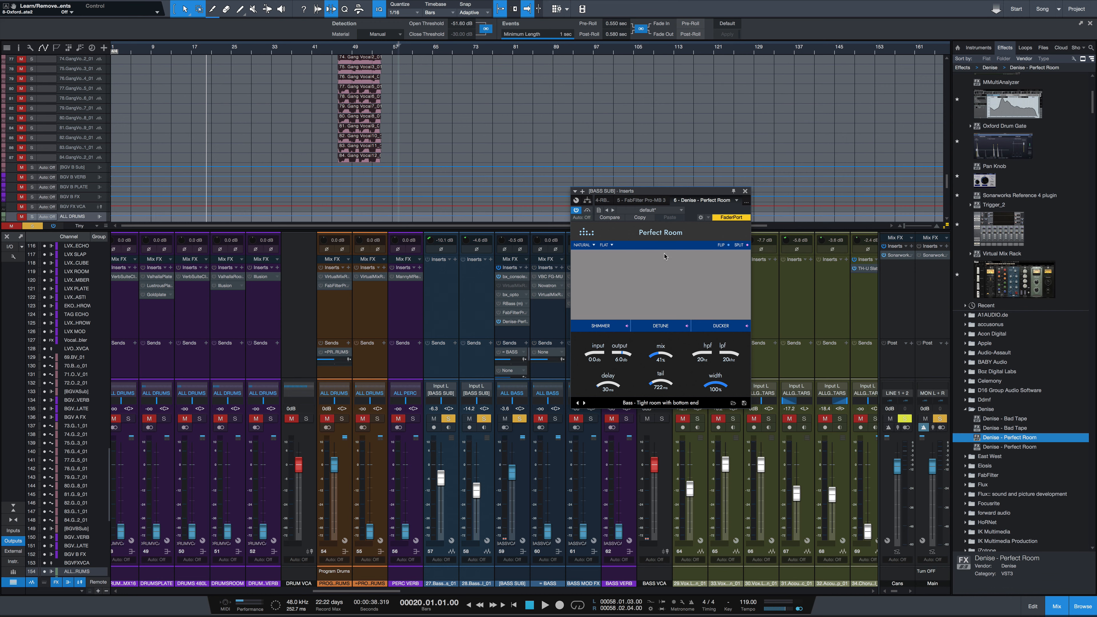
Step: Load the preset "I love that weird reverse" on BASS SUB and audition it during playback
click(734, 403)
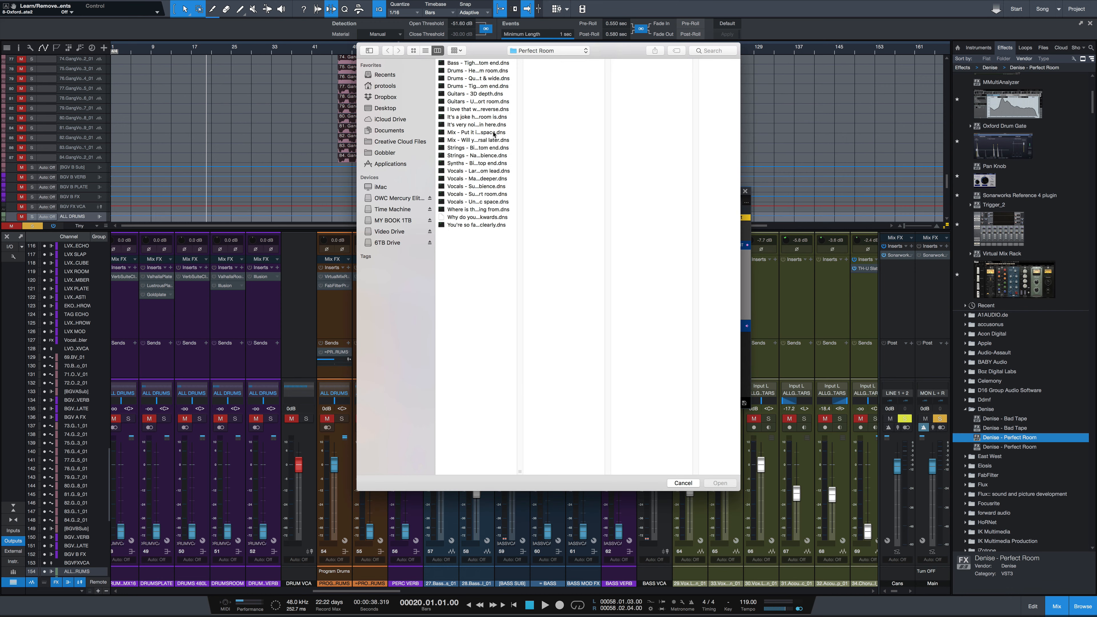
double_click(490, 110)
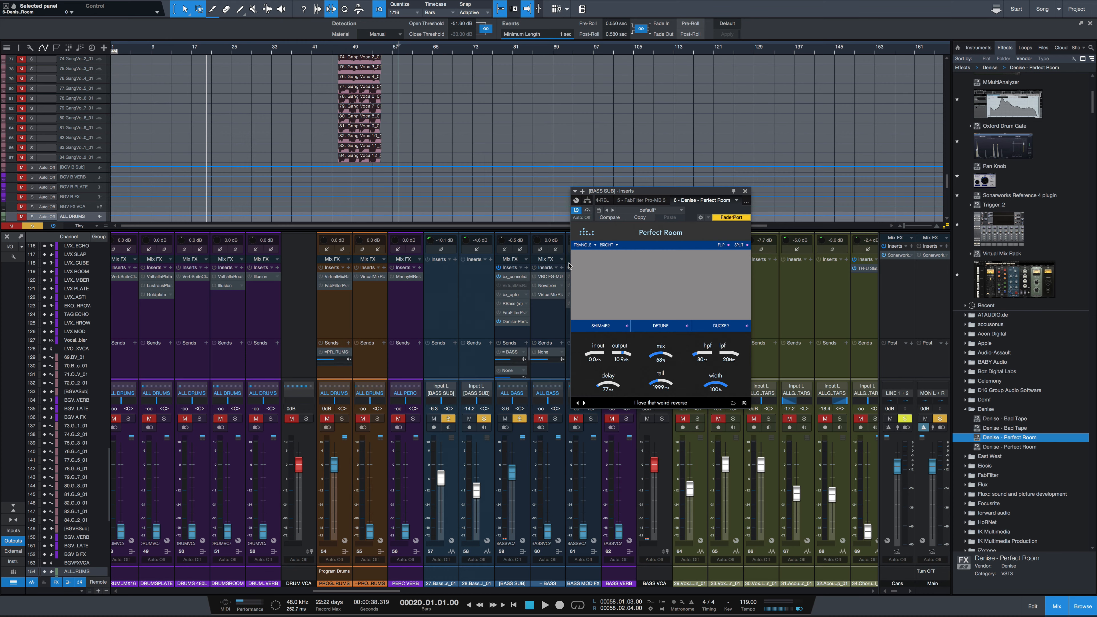
key(space)
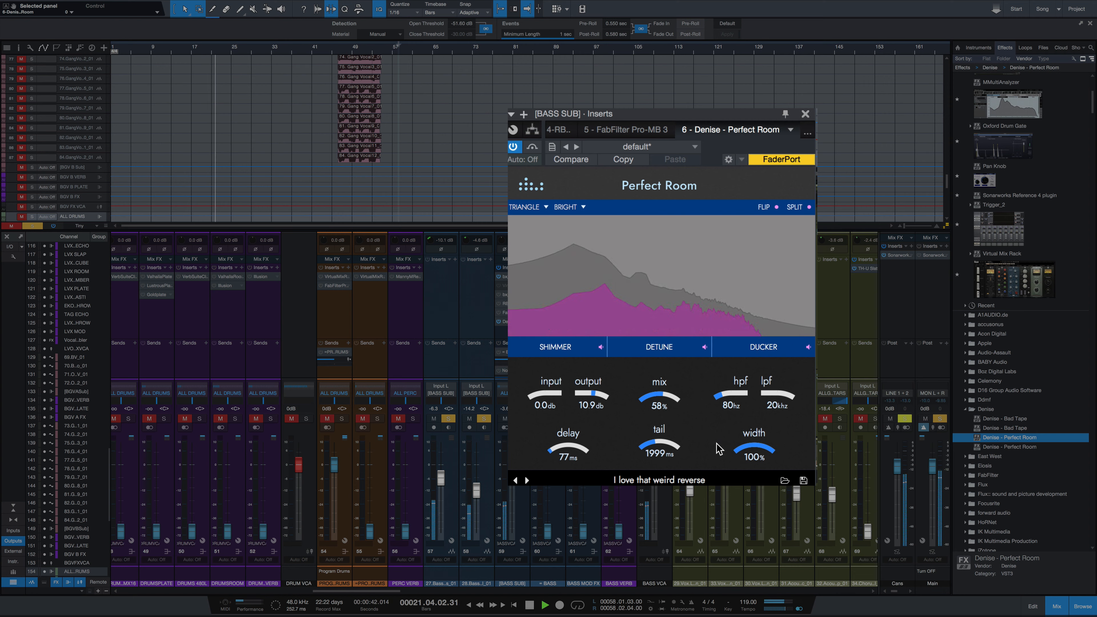
key(space)
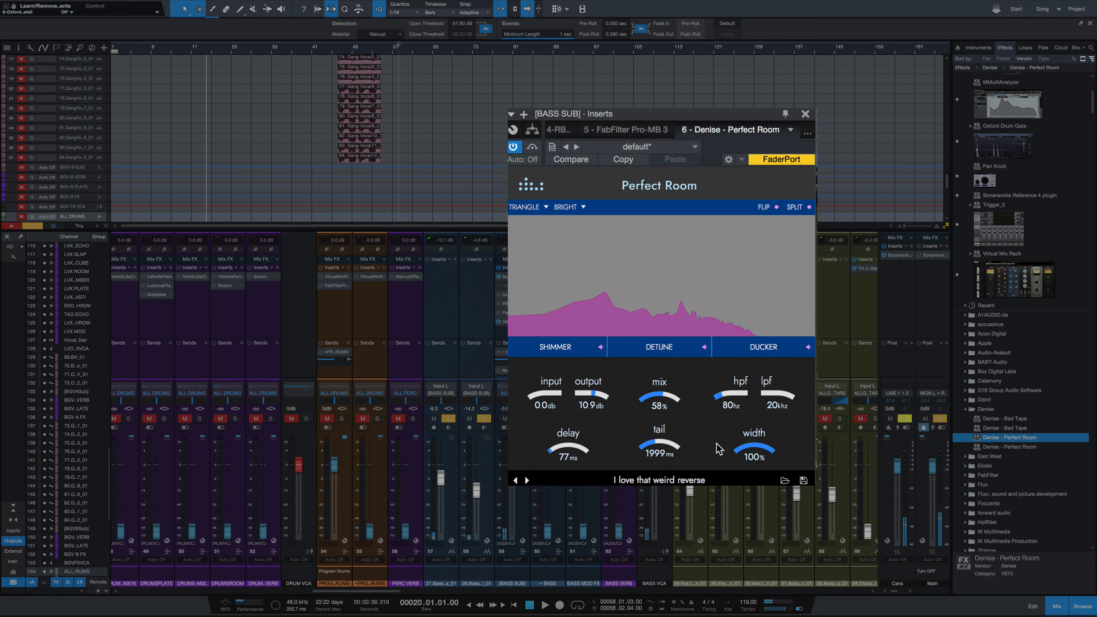
Step: Switch to the preset "It's a joke how big this room is" and audition it on the bass, adjusting the mix
click(527, 481)
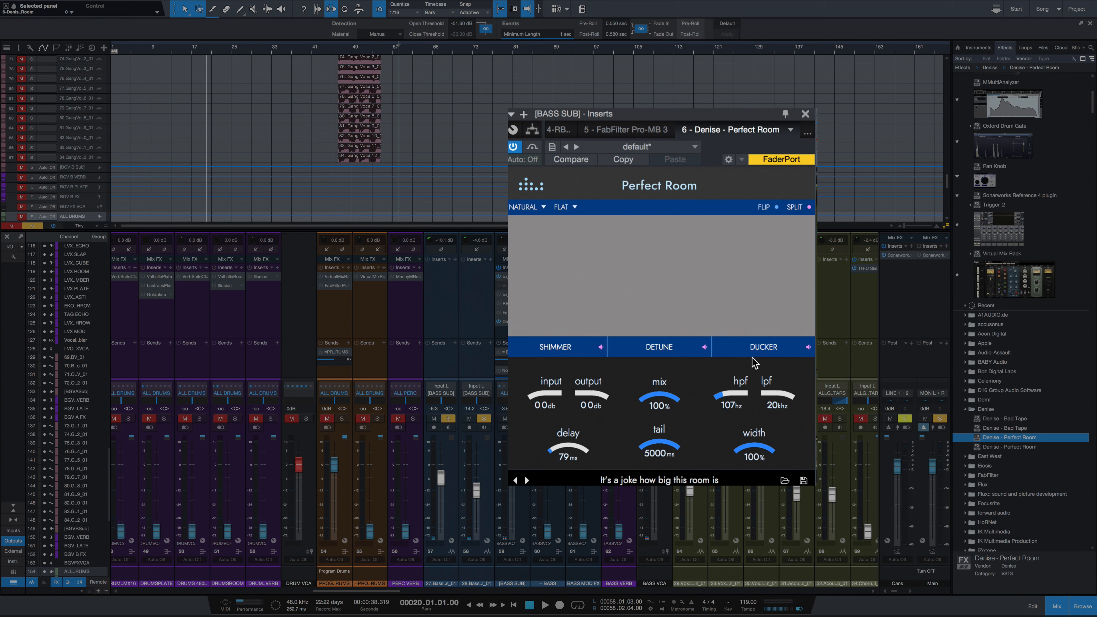
key(space)
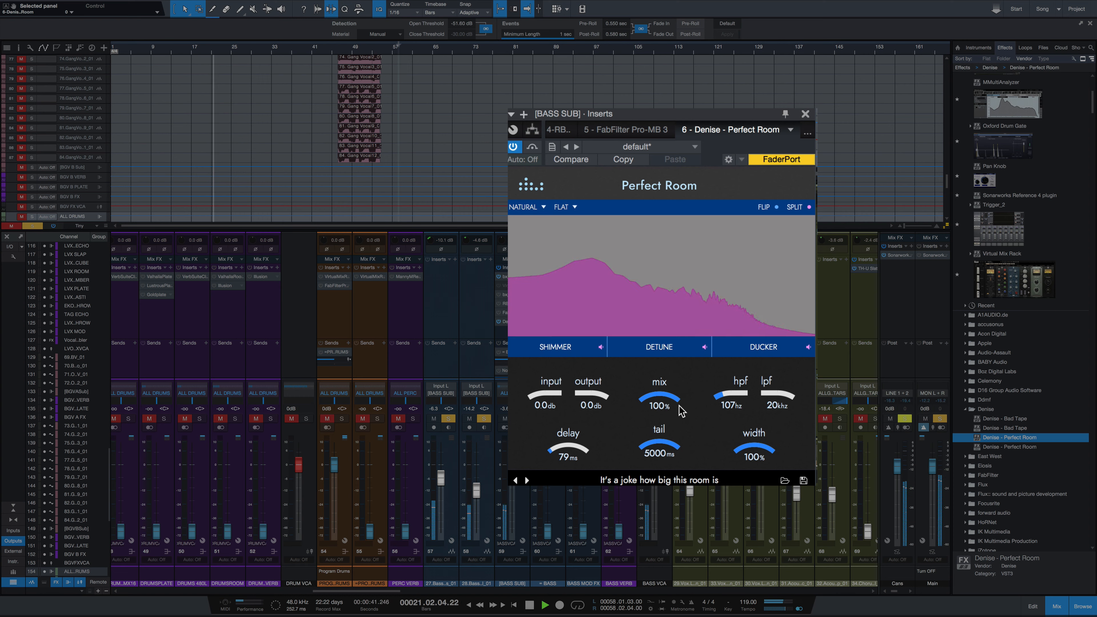
mouse_move(675, 402)
mouse_down()
mouse_move(671, 443)
mouse_move(674, 386)
mouse_up()
key(space)
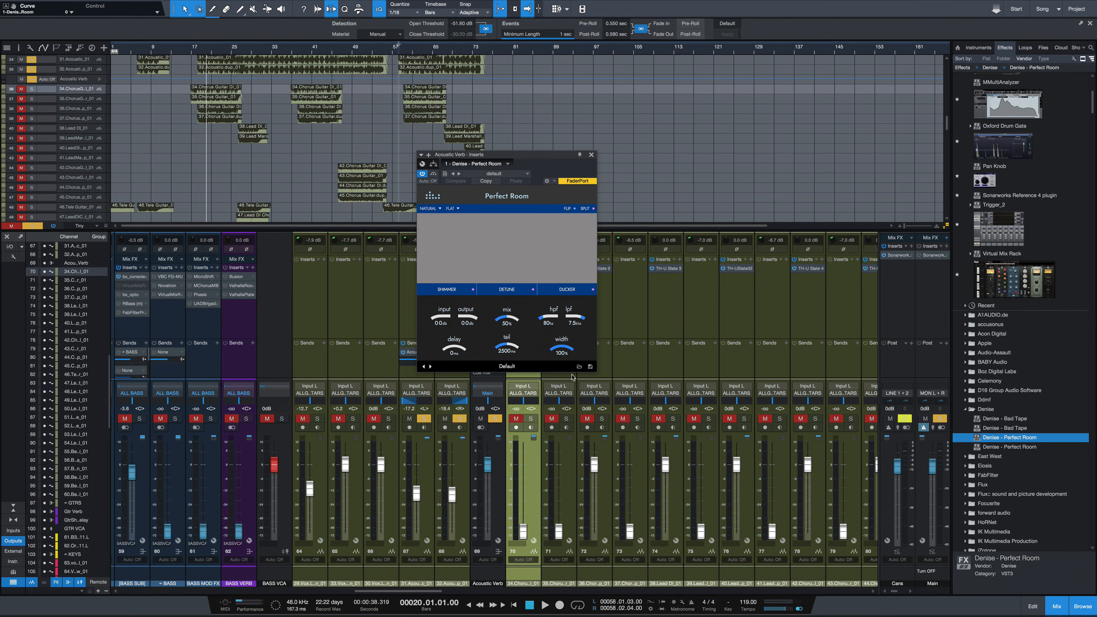
Step: Load the preset "Guitars - 3D depth" on the Acoustic Verb channel and move the plugin window clear of its channel strip
click(579, 367)
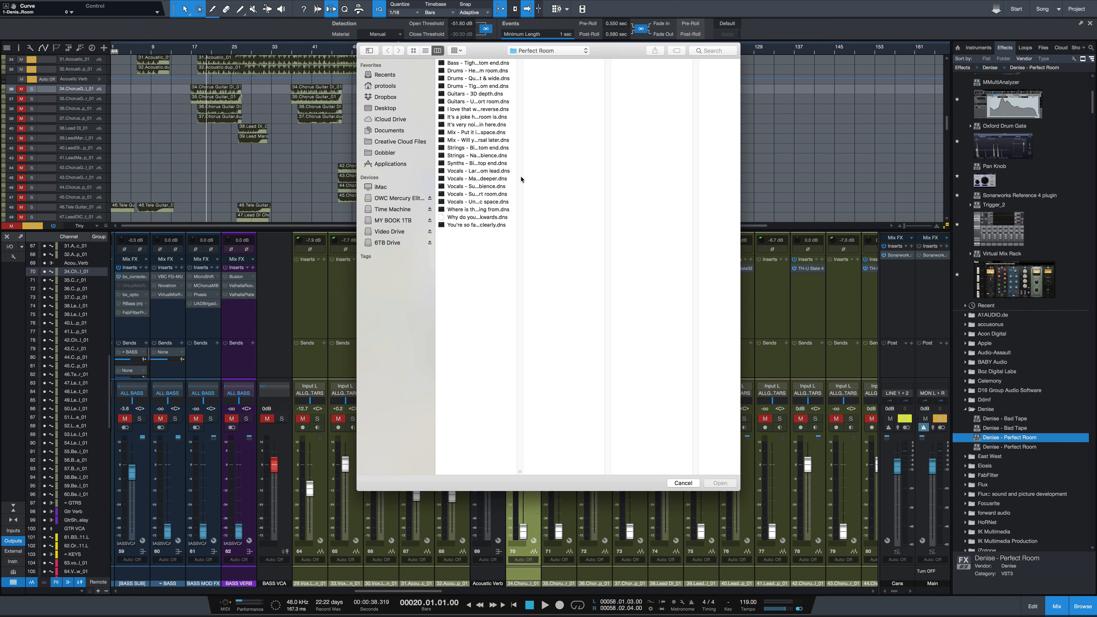
double_click(470, 94)
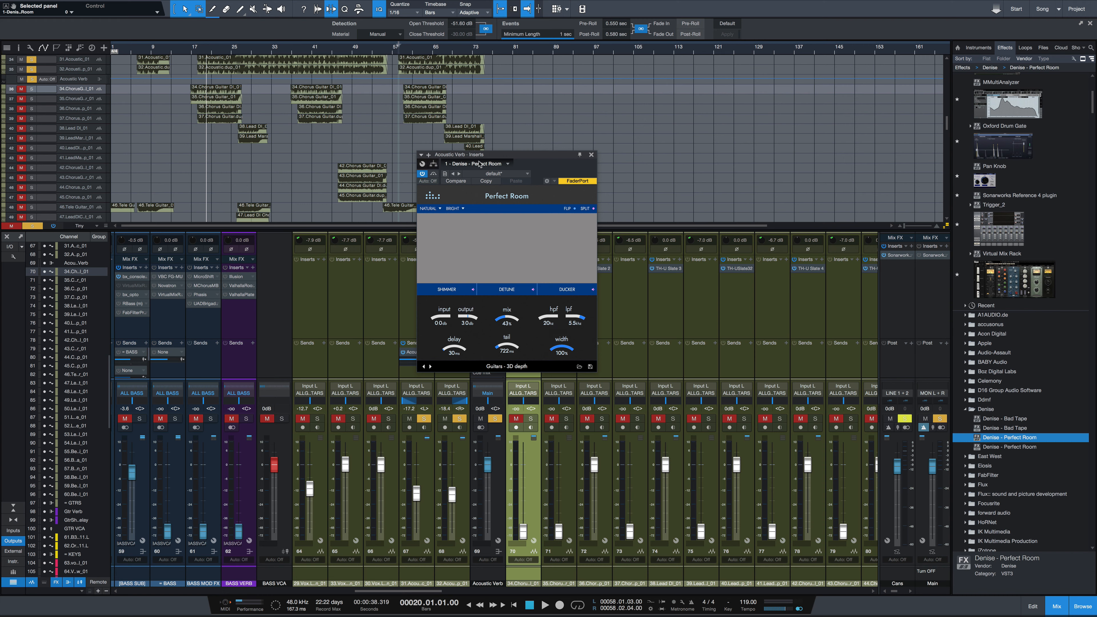
drag(449, 154, 588, 161)
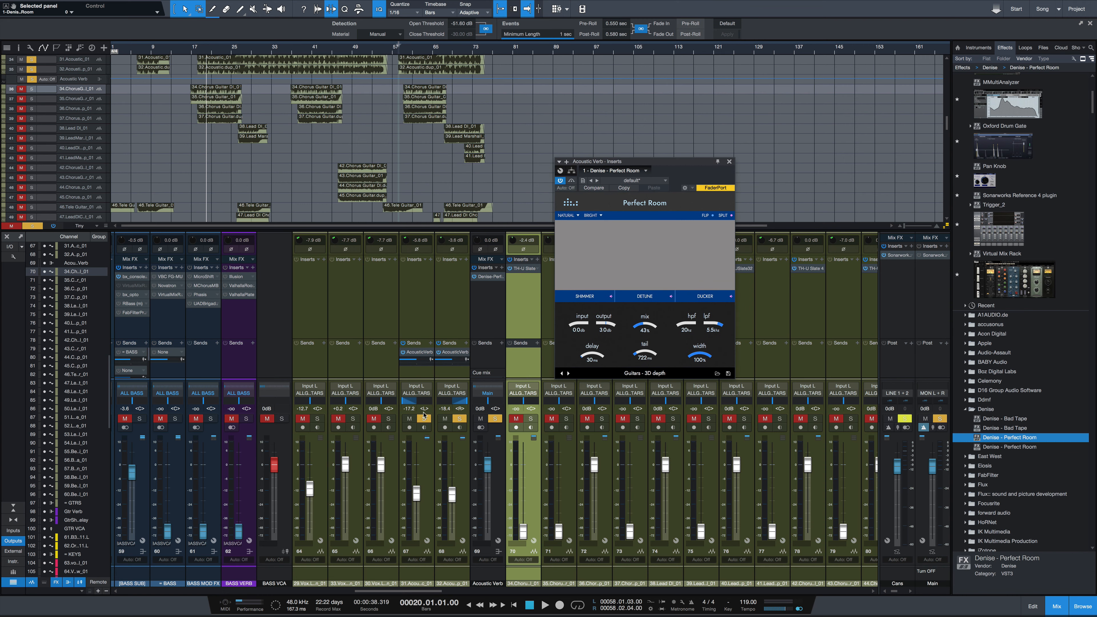
Step: Play the acoustic guitars with the Acoustic Verb channel unsoloed to hear them dry, and solo the channel again
click(495, 419)
key(space)
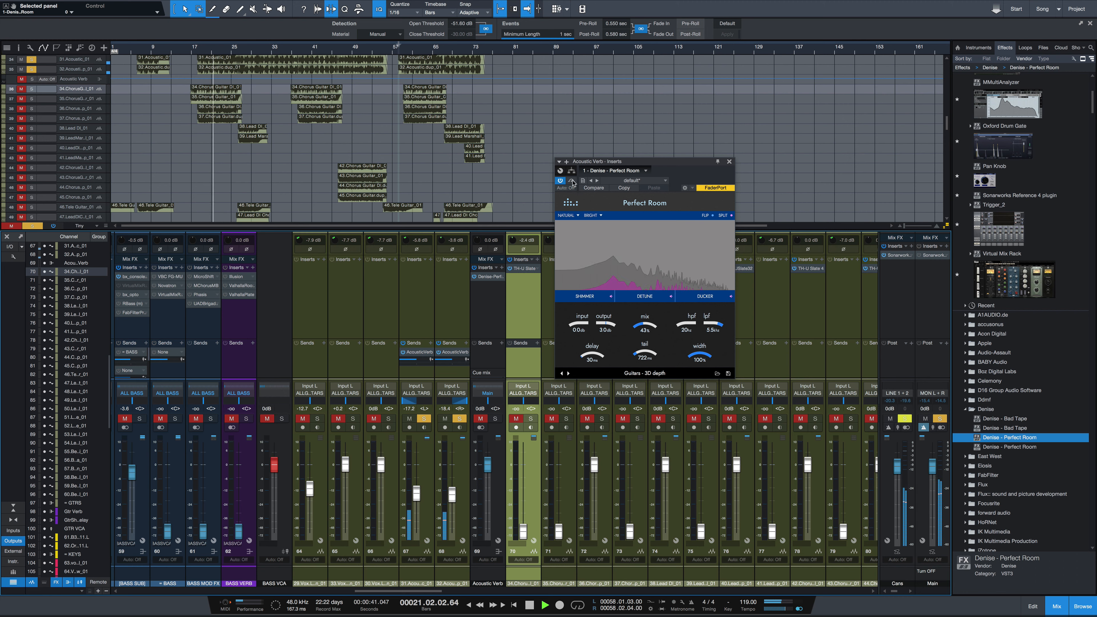
key(space)
click(495, 419)
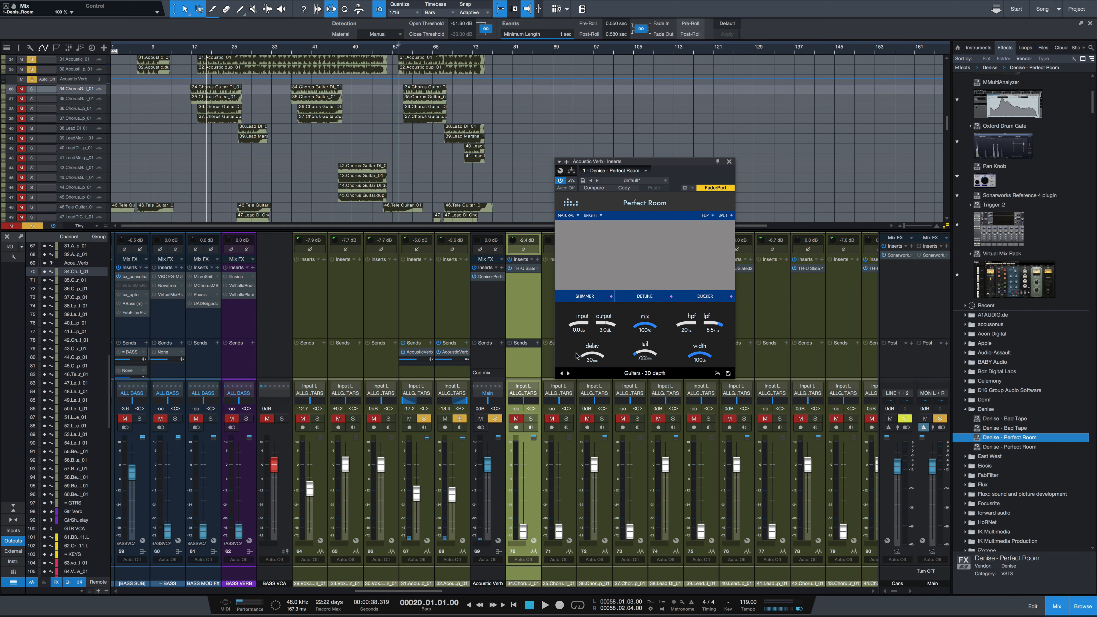
Step: Play the guitars with the reverb at 100% mix, raise the output to 22.6 dB, bring it down to 19.1 dB and replay
key(space)
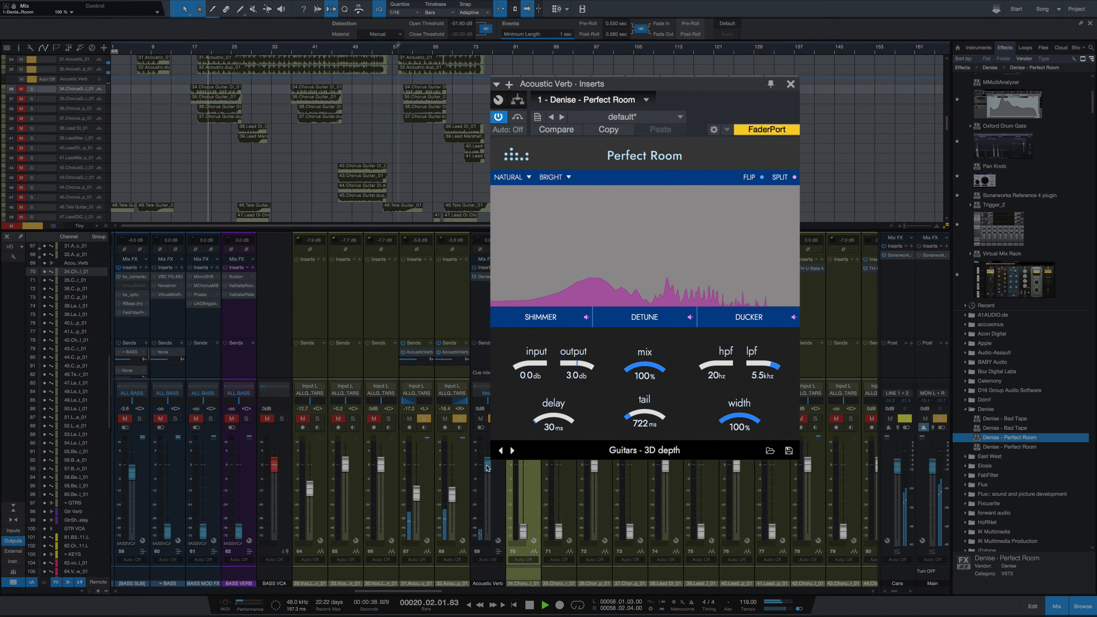
drag(579, 365, 583, 358)
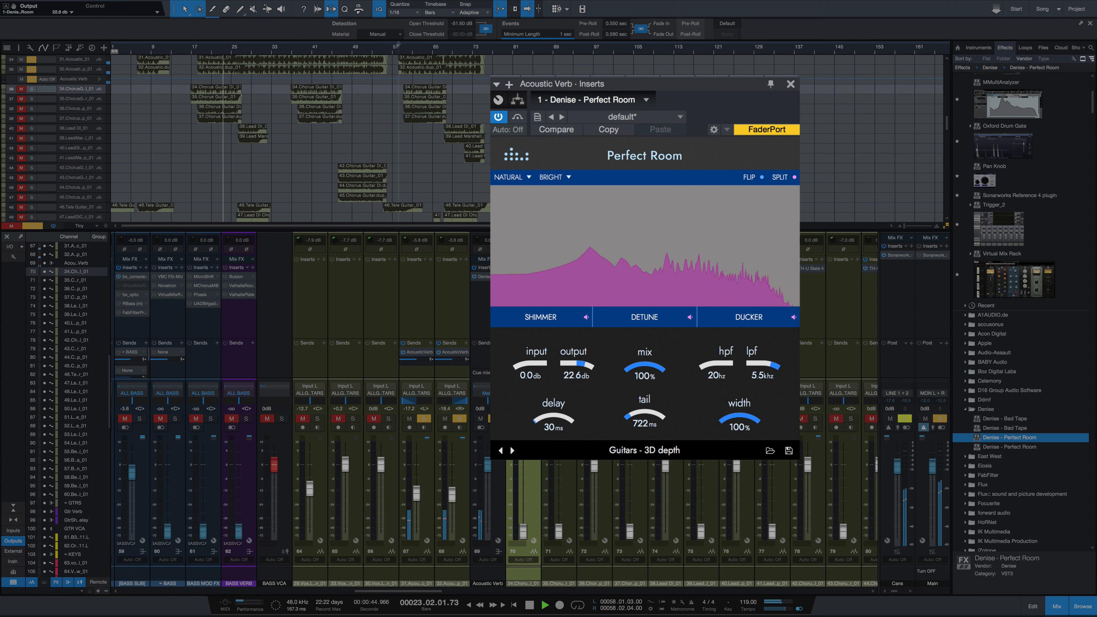
drag(581, 365, 581, 368)
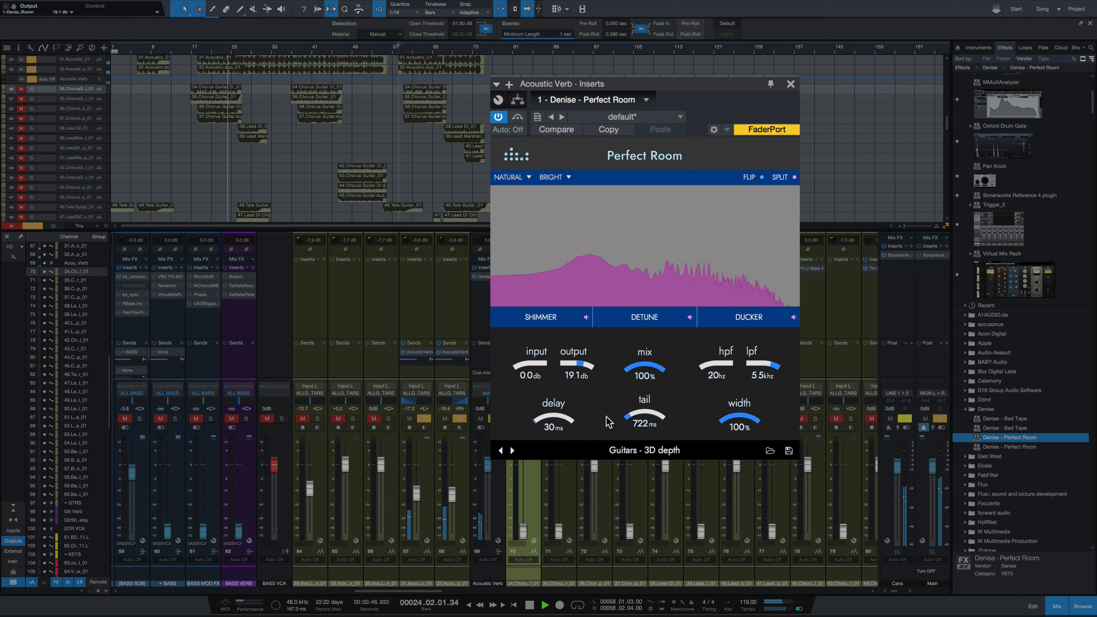
key(space)
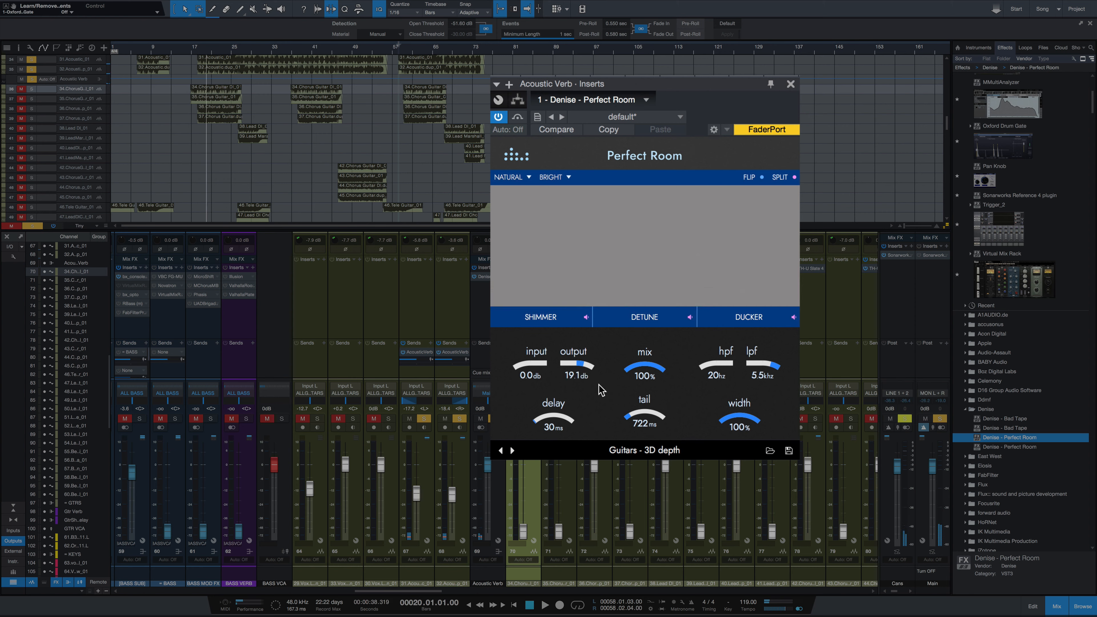
key(space)
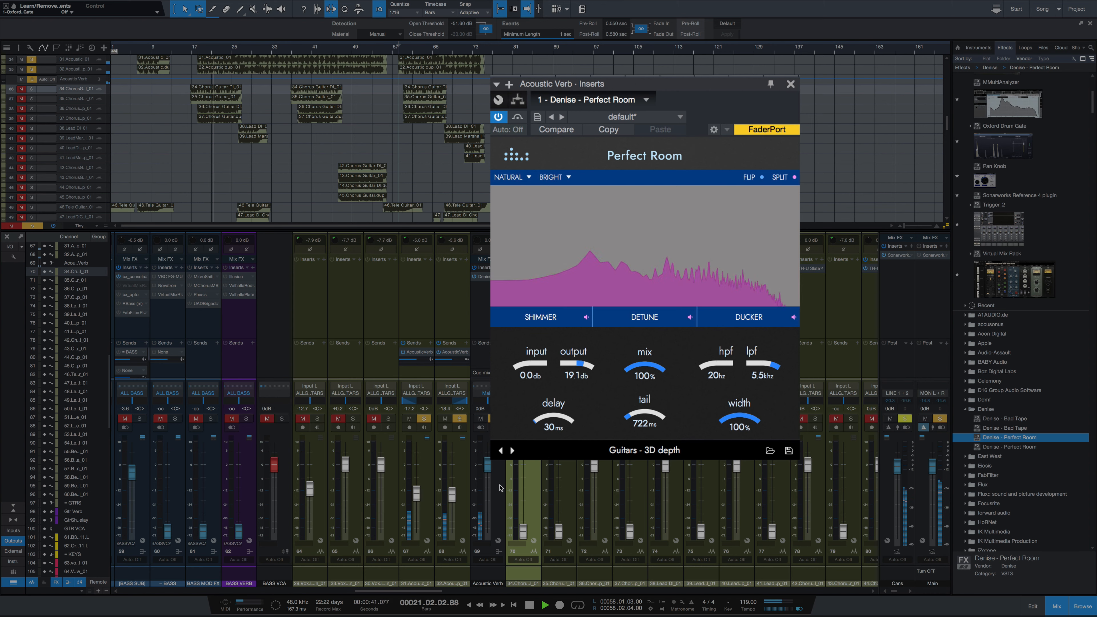
Step: Load the preset "Guitars - Untreated short room" on the Acoustic Verb channel, raise the output to 13.9 dB and audition the acoustic guitars
click(495, 418)
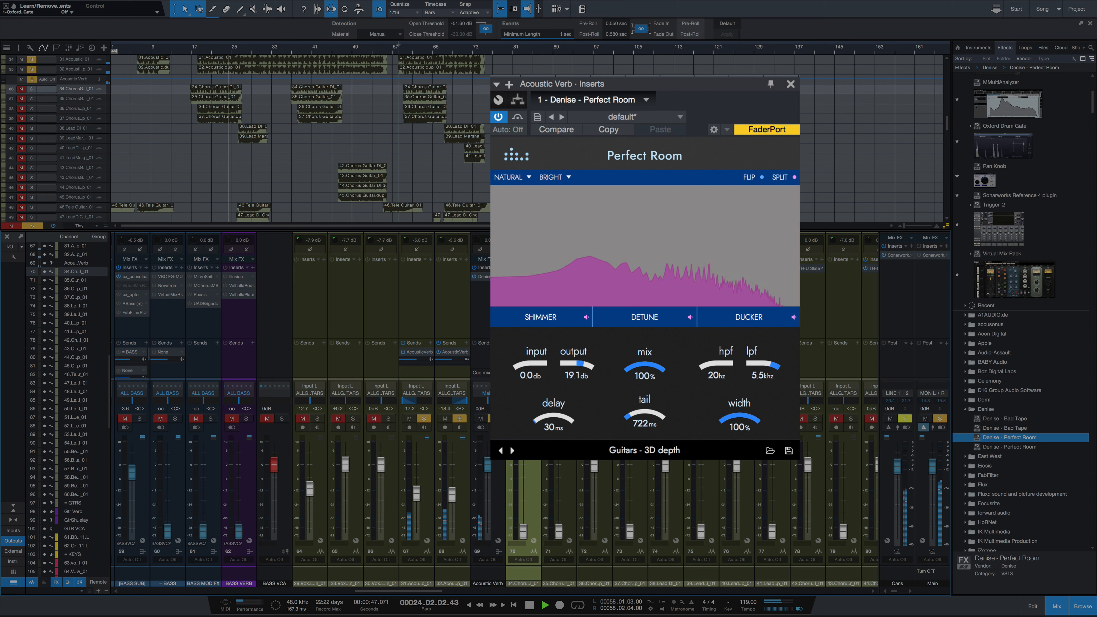
key(space)
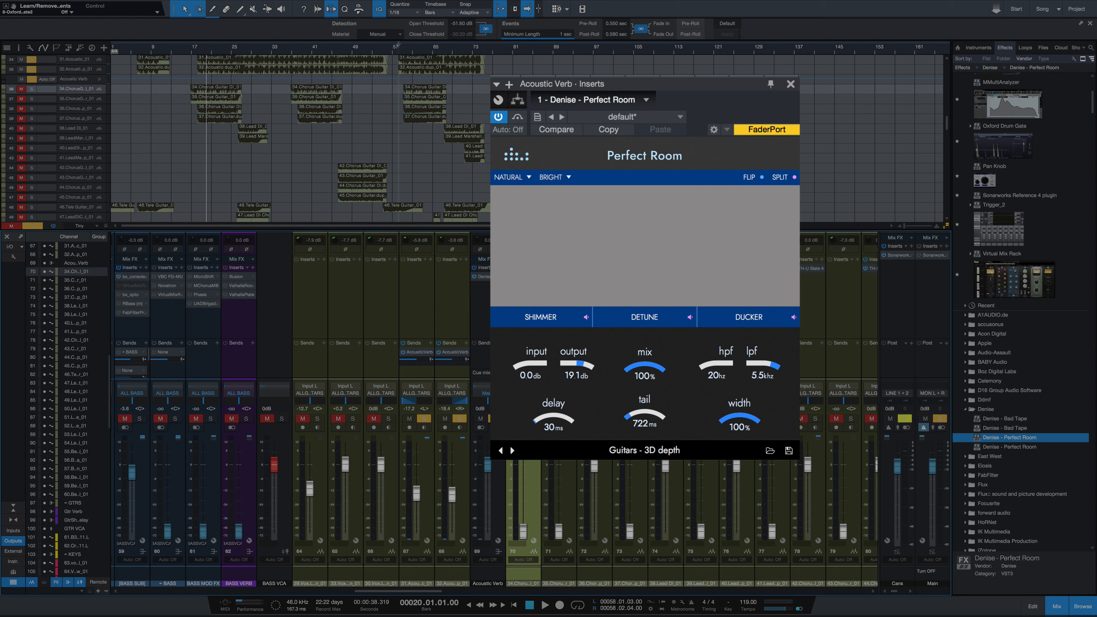
click(512, 450)
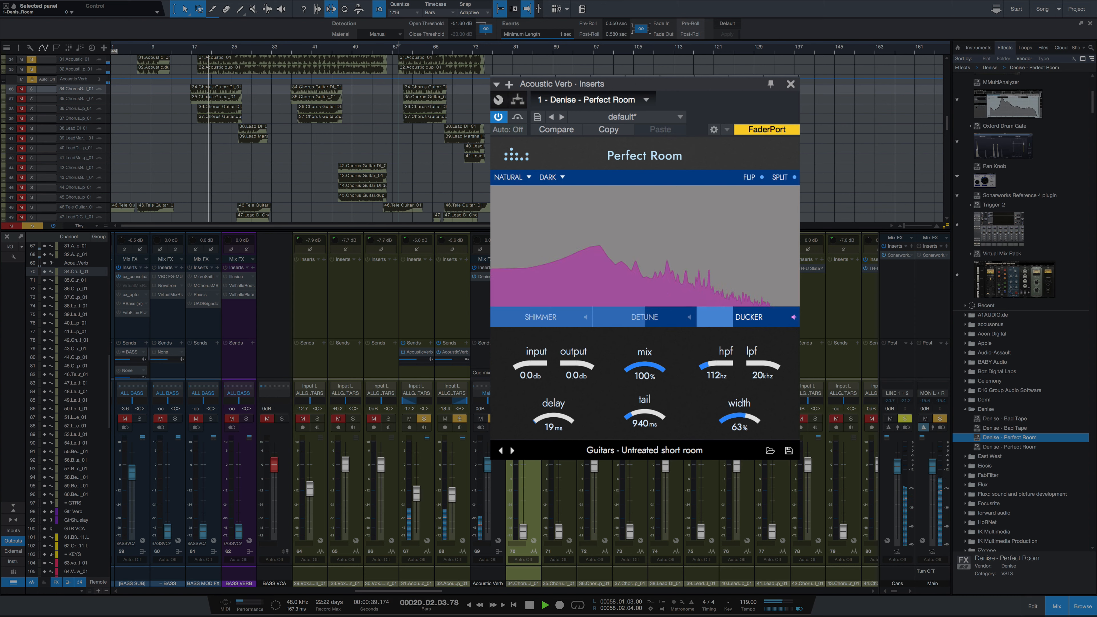
drag(579, 365, 584, 341)
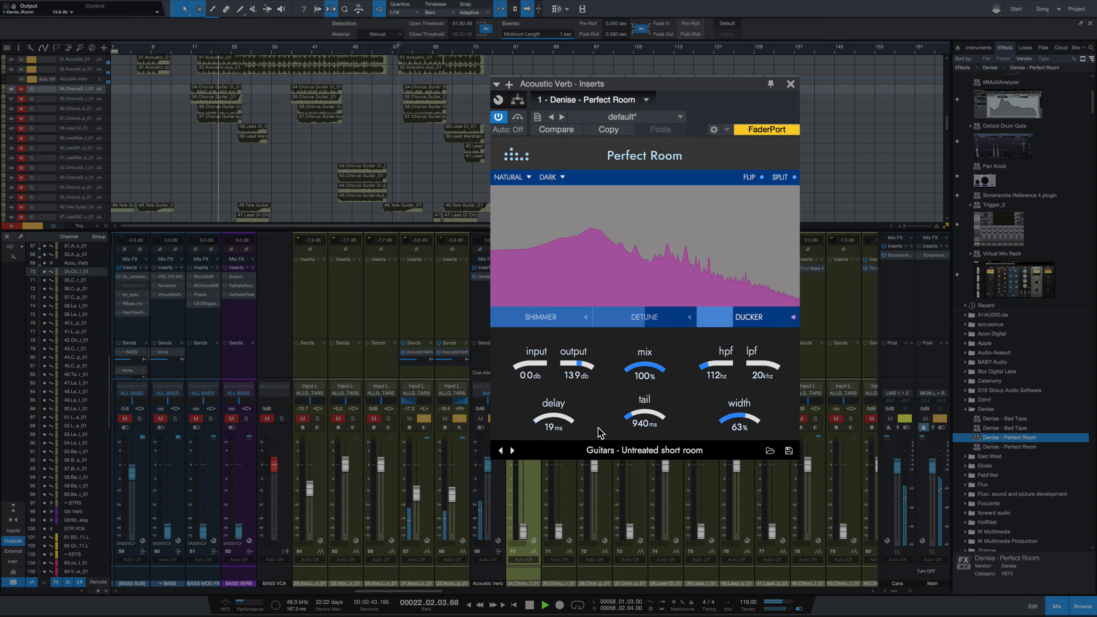
click(494, 502)
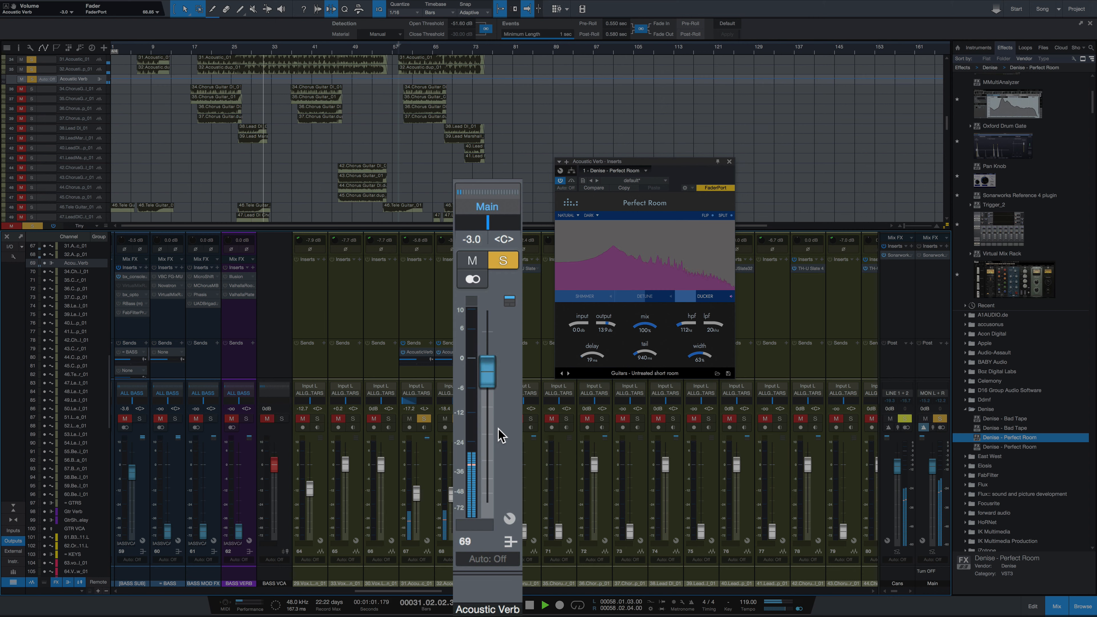
key(space)
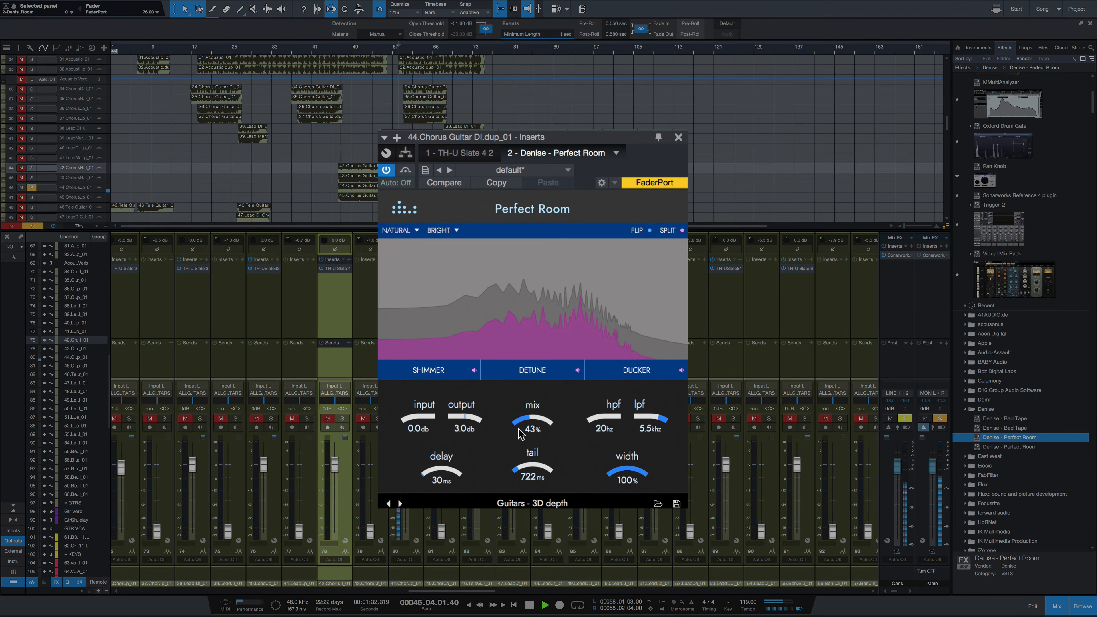
Step: Audition the chorus guitar with "Guitars - 3D depth" at 49% mix and "Guitars - Untreated short room" at 38%, and close the plugin window
drag(526, 417, 526, 413)
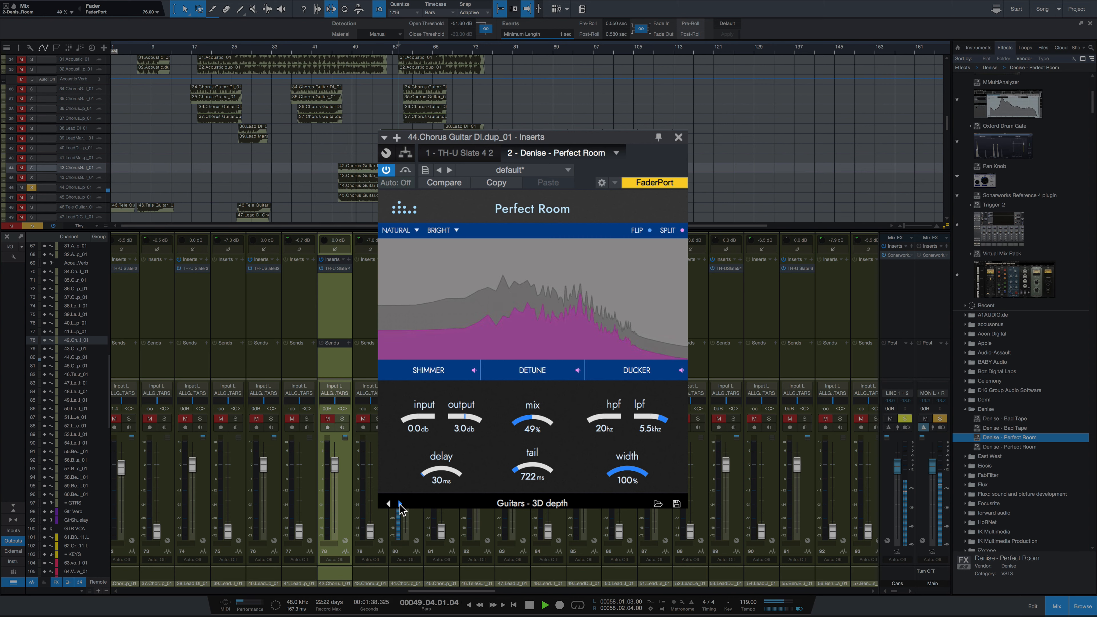
click(398, 503)
drag(531, 437, 532, 464)
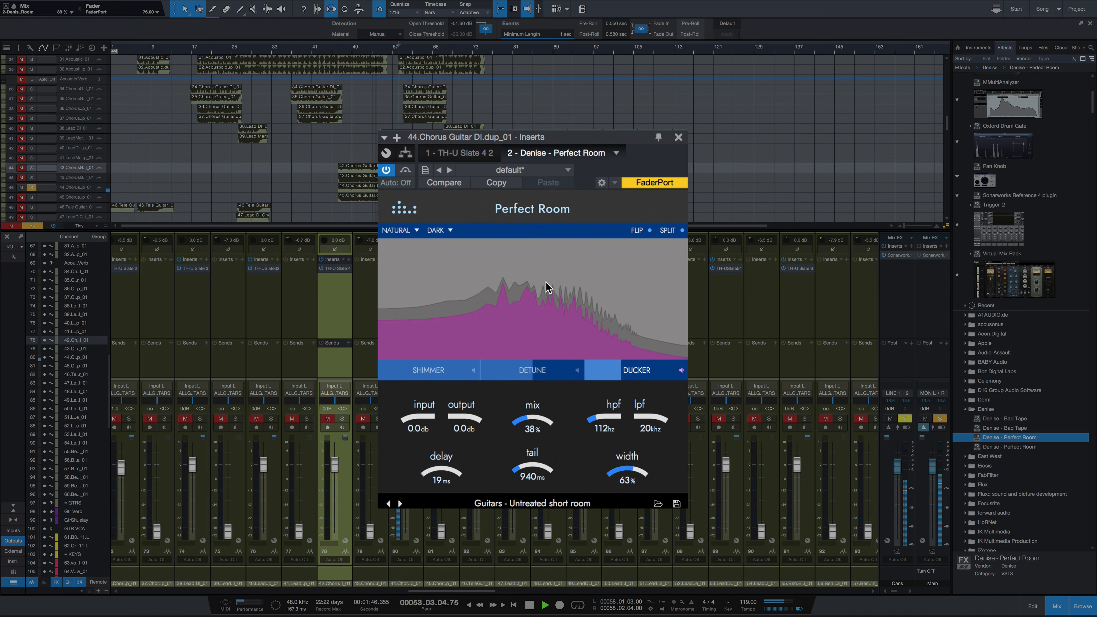
key(space)
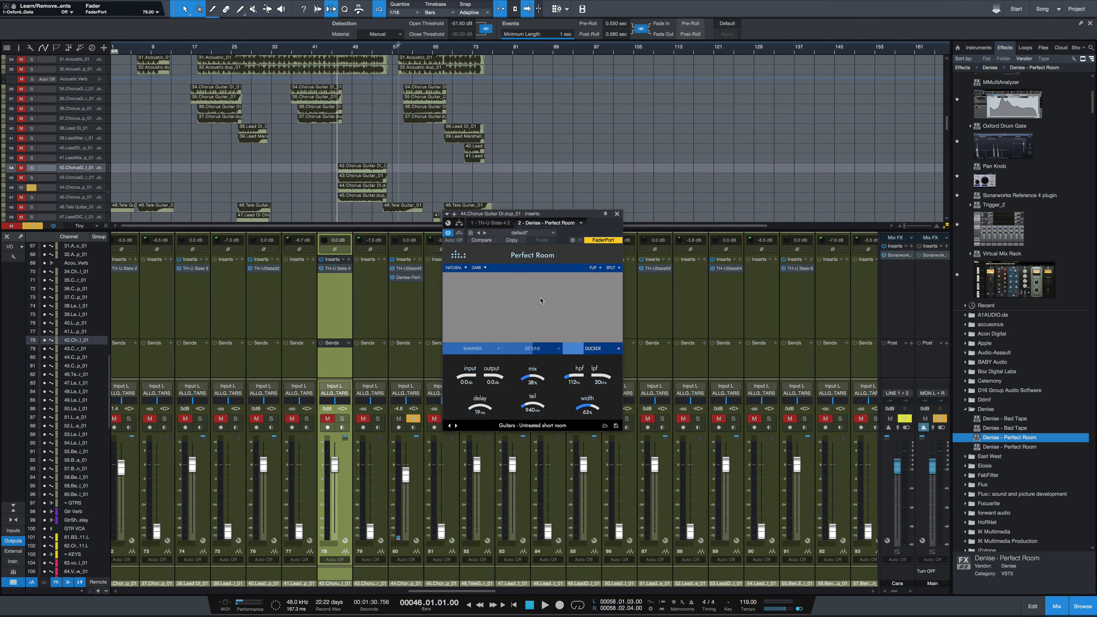
click(618, 214)
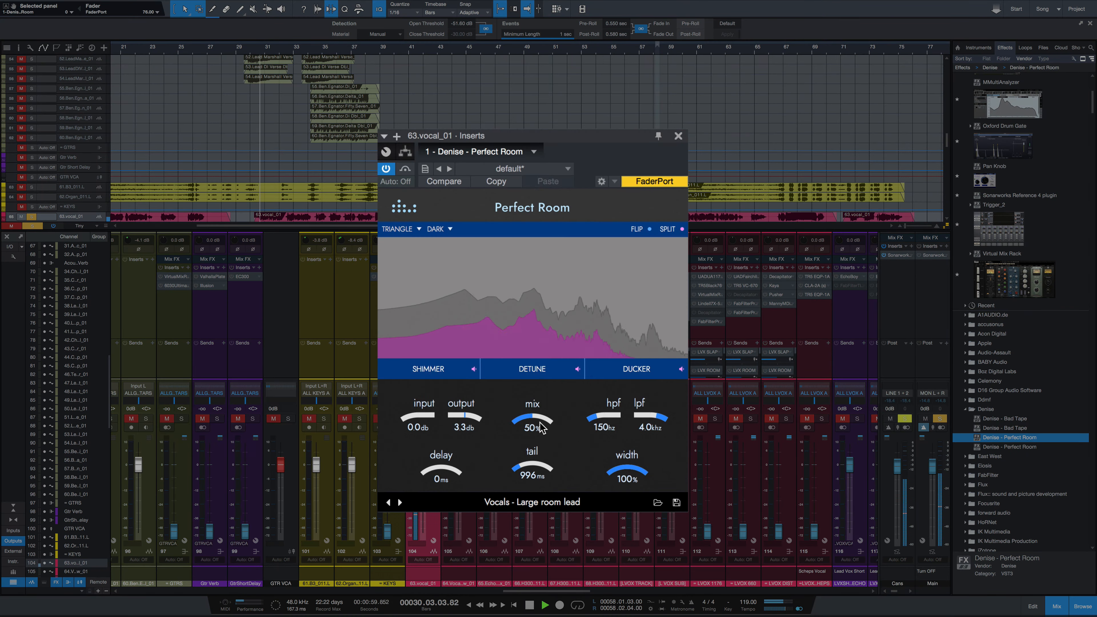
Step: Play the vocal through "Vocals - Large room lead" with the mix at 16%, 31% and finally 23%, and close the plugin window
drag(534, 421, 534, 443)
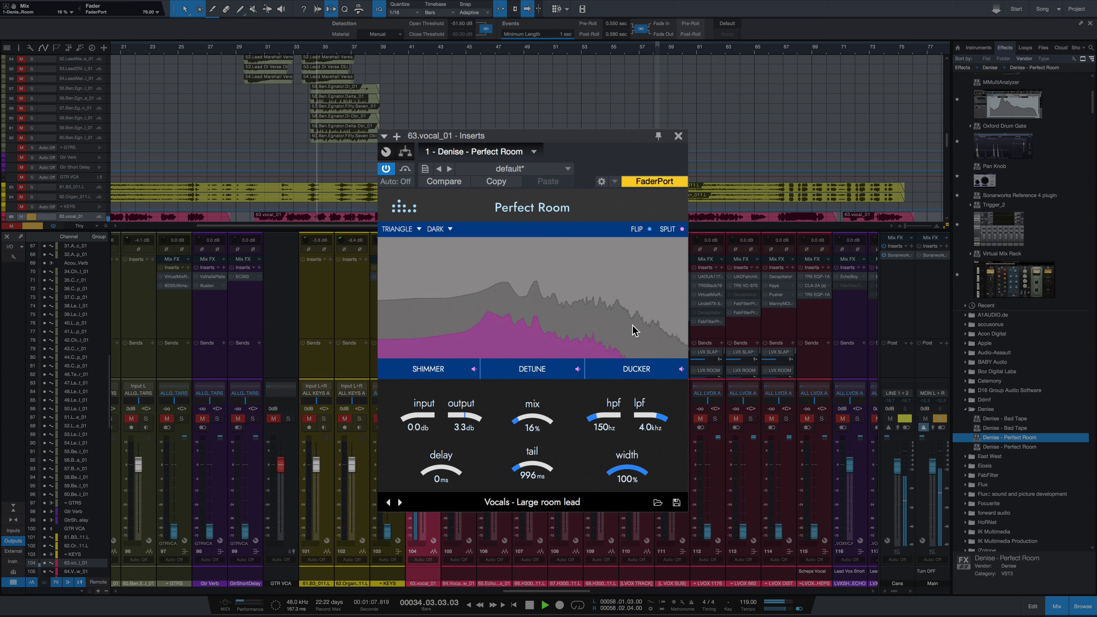
drag(522, 422, 528, 404)
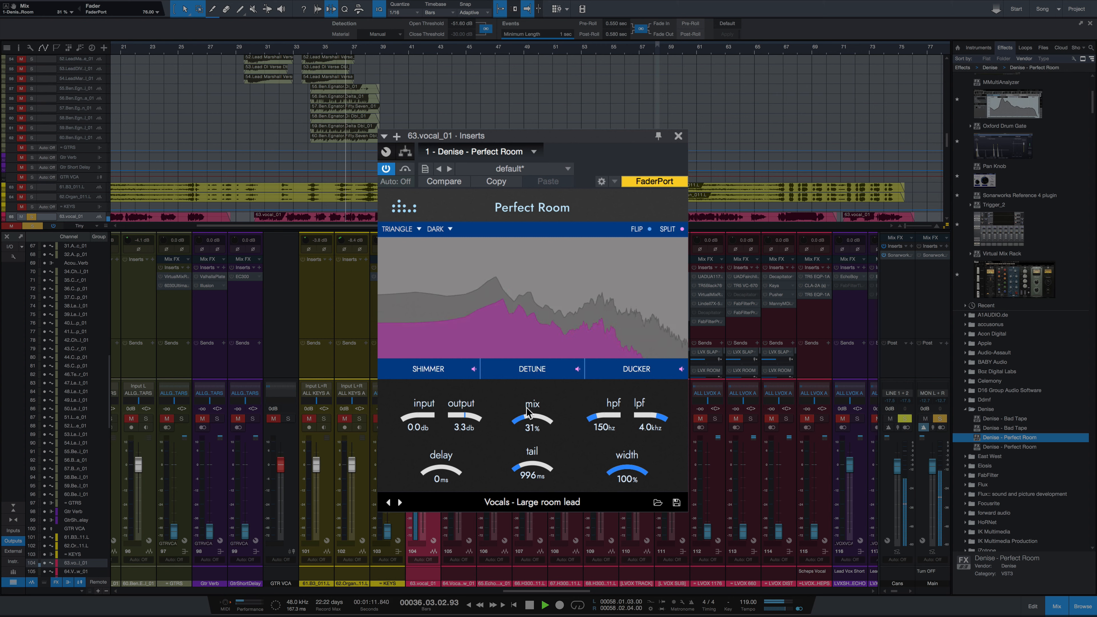
drag(527, 404, 531, 417)
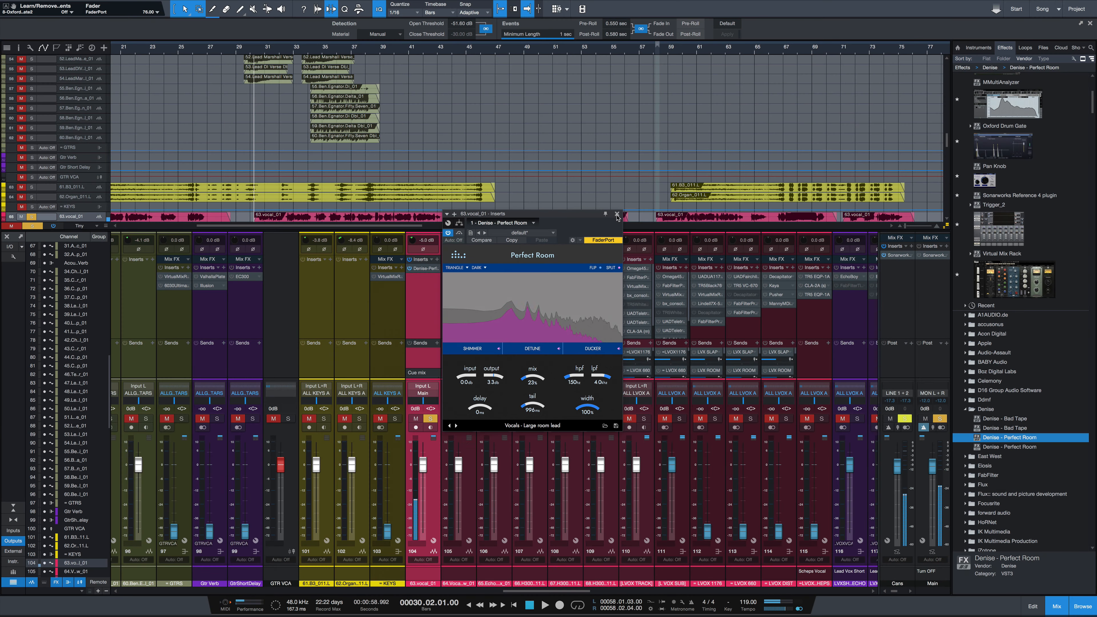
click(617, 215)
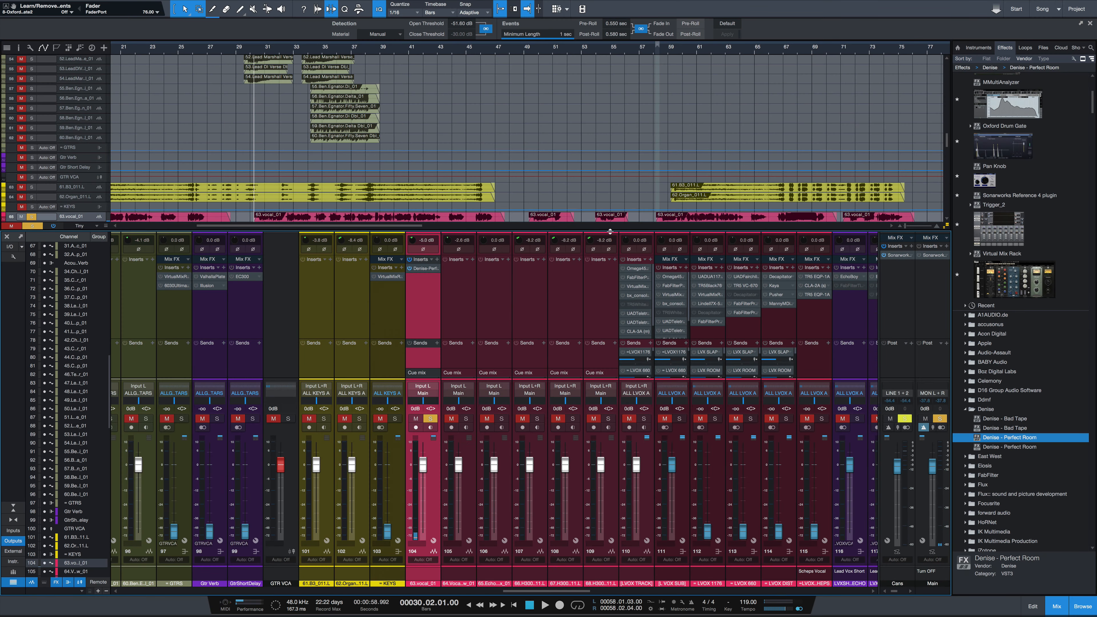
Step: Enlarge the 63.vocal_01 track in the arrangement and switch its input to stereo Input L+R
scroll(78, 182, down, 1)
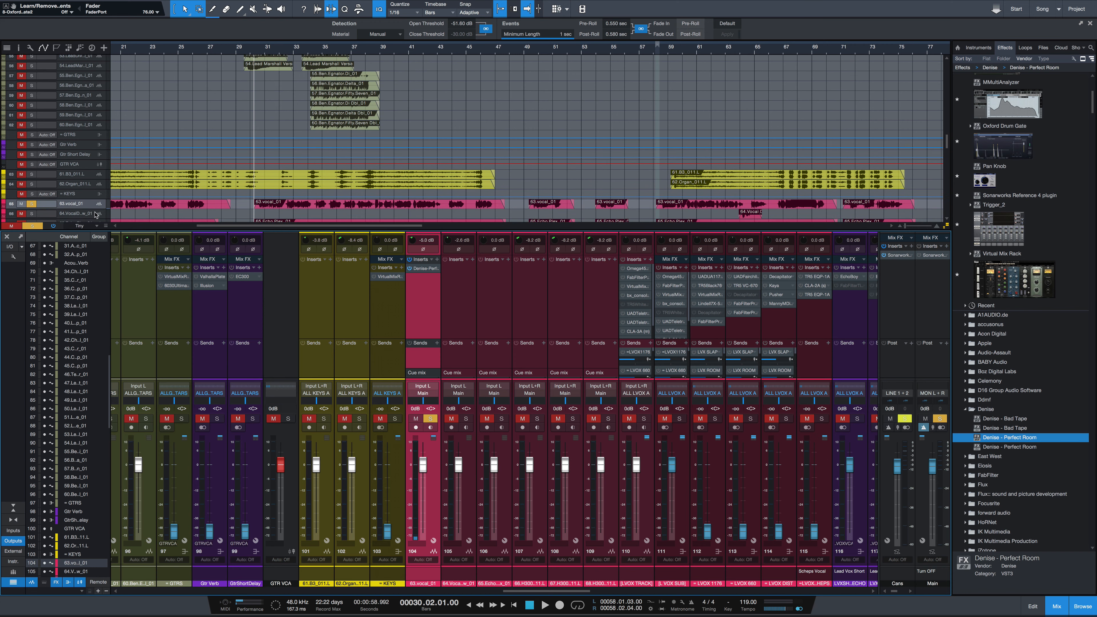
drag(92, 209, 91, 229)
scroll(89, 221, down, 1)
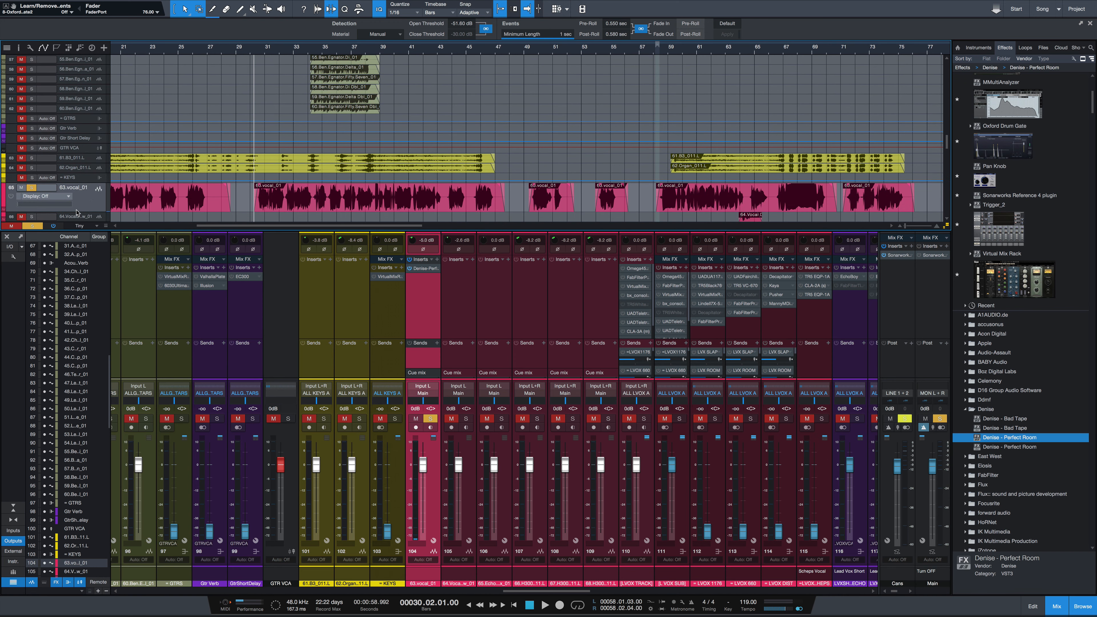
key(a)
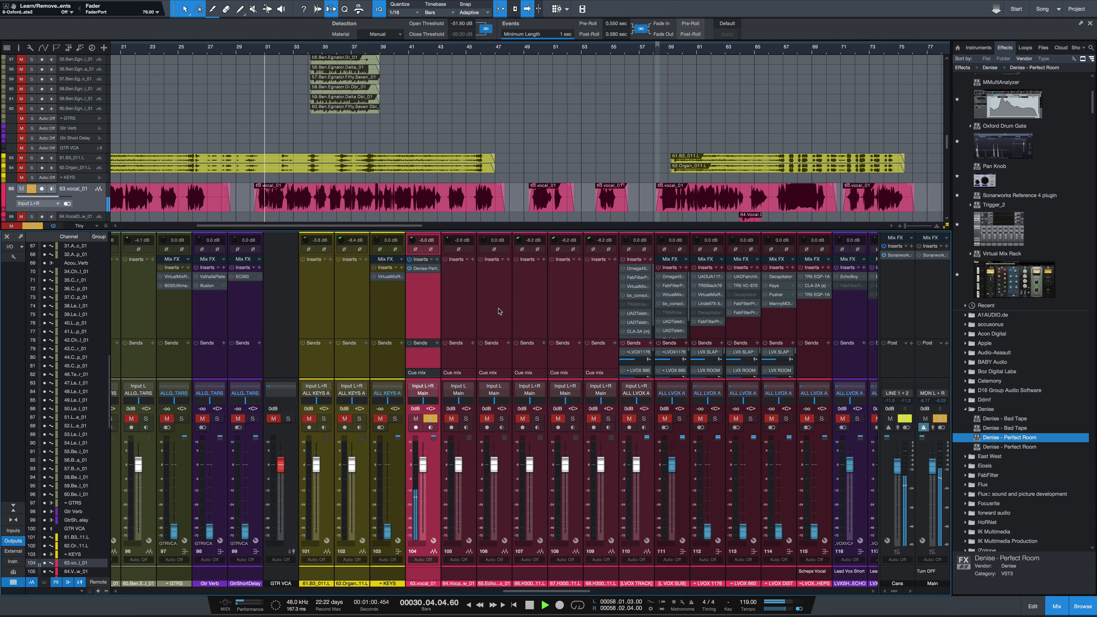
Step: Reopen Perfect Room on the 63.vocal_01 channel, play the vocal with the mix at 100%, and lower the mix again
key(F11)
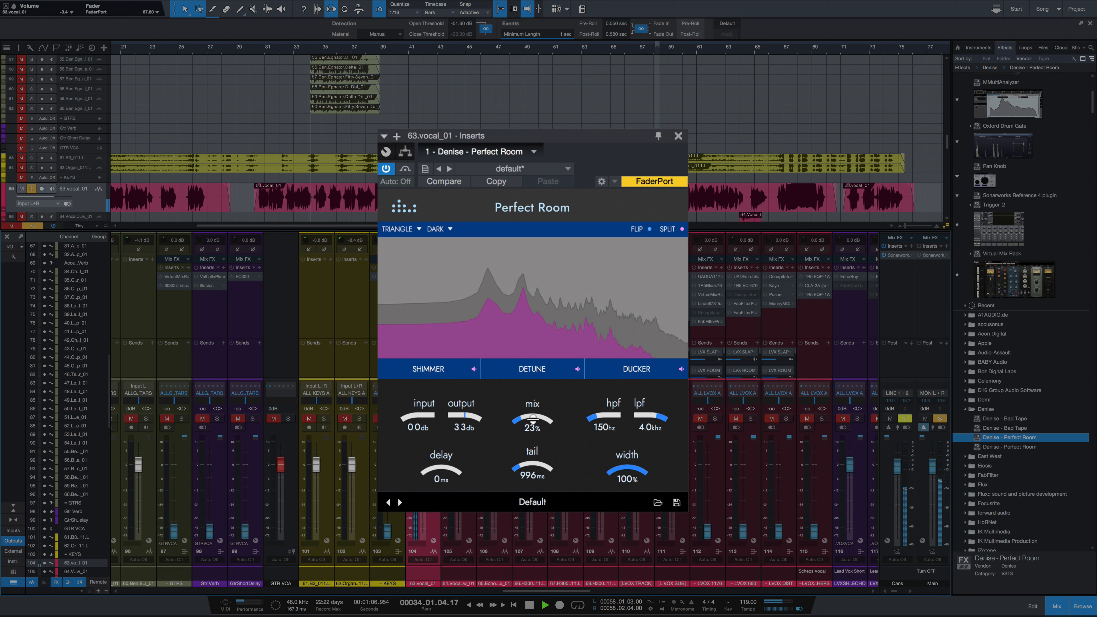
drag(533, 421, 553, 322)
key(space)
key(space)
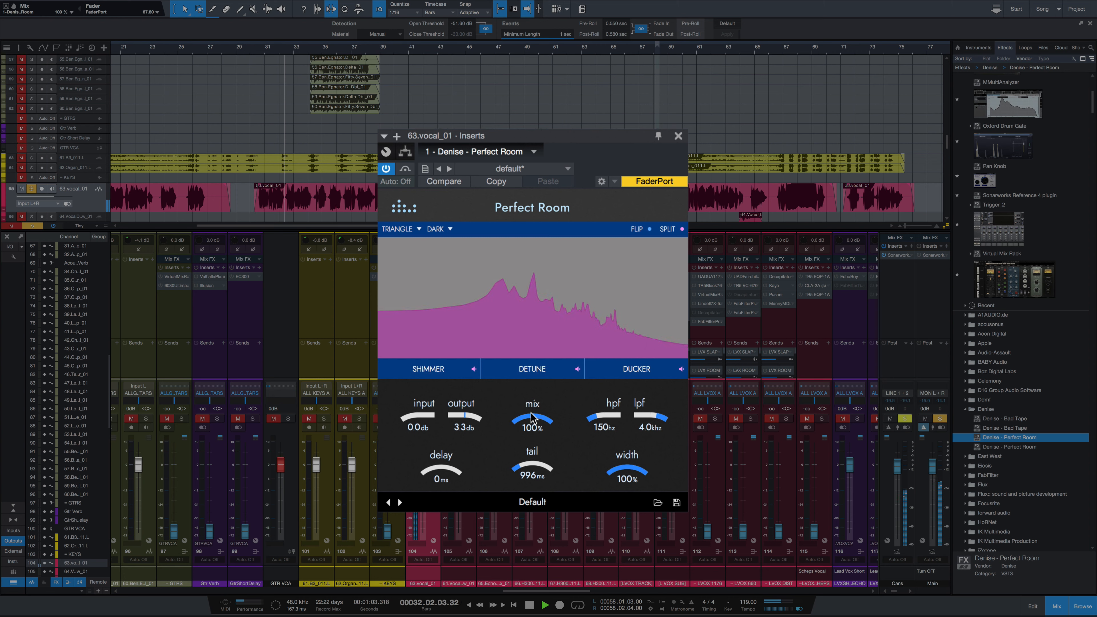
drag(532, 417, 538, 475)
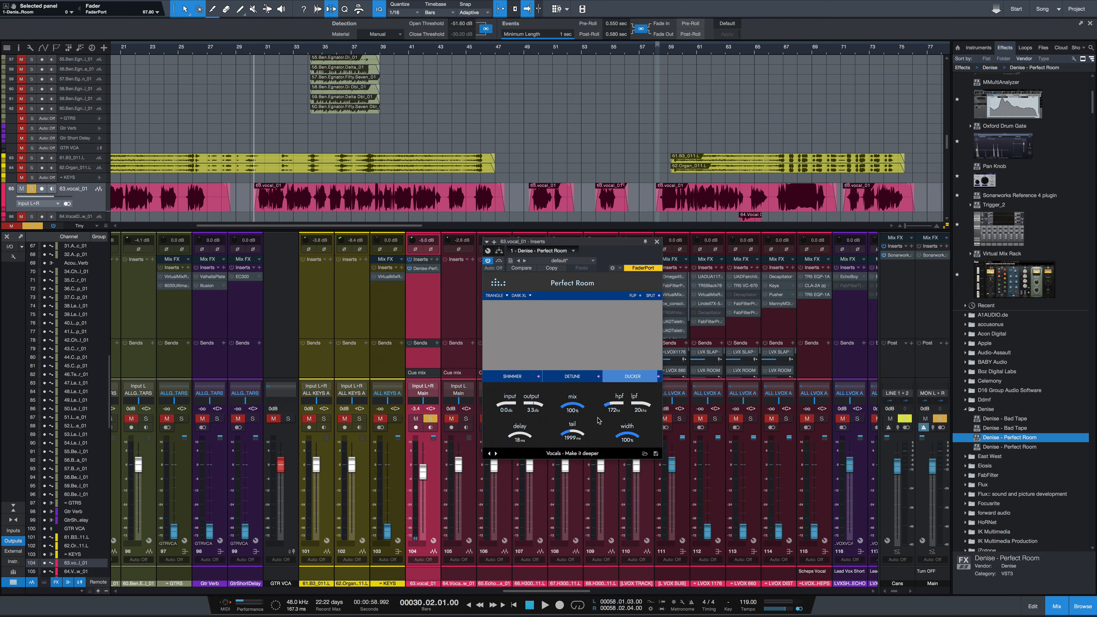
Step: Audition the preset "Vocals - Make it deeper" on the vocal, raising the mix to 43% and replaying the passage
key(space)
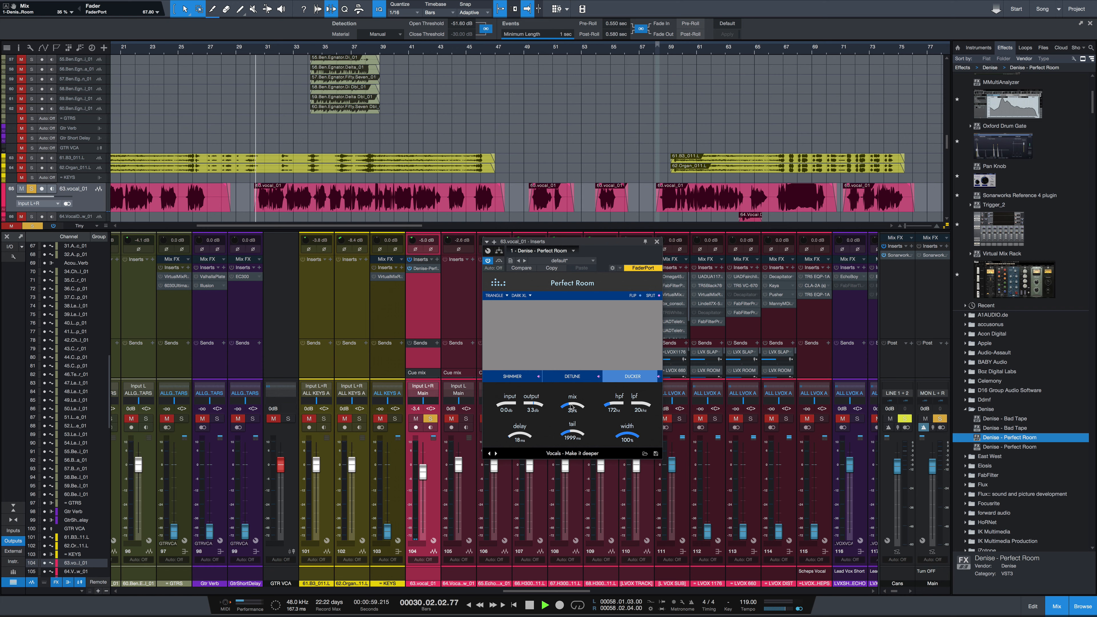
drag(572, 403, 571, 401)
drag(571, 445, 572, 437)
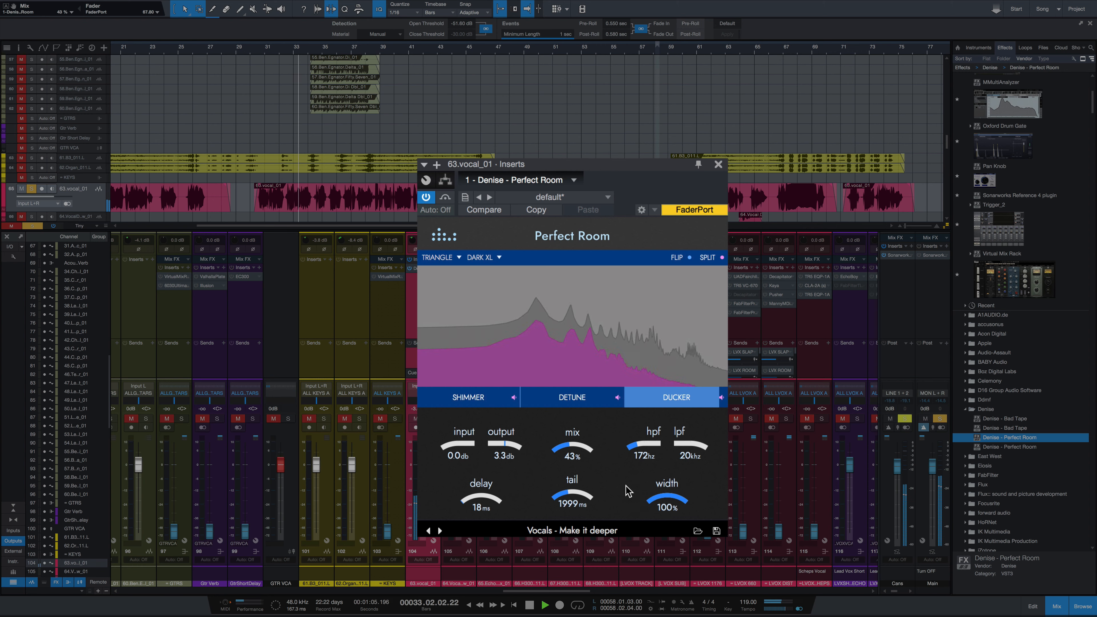
key(space)
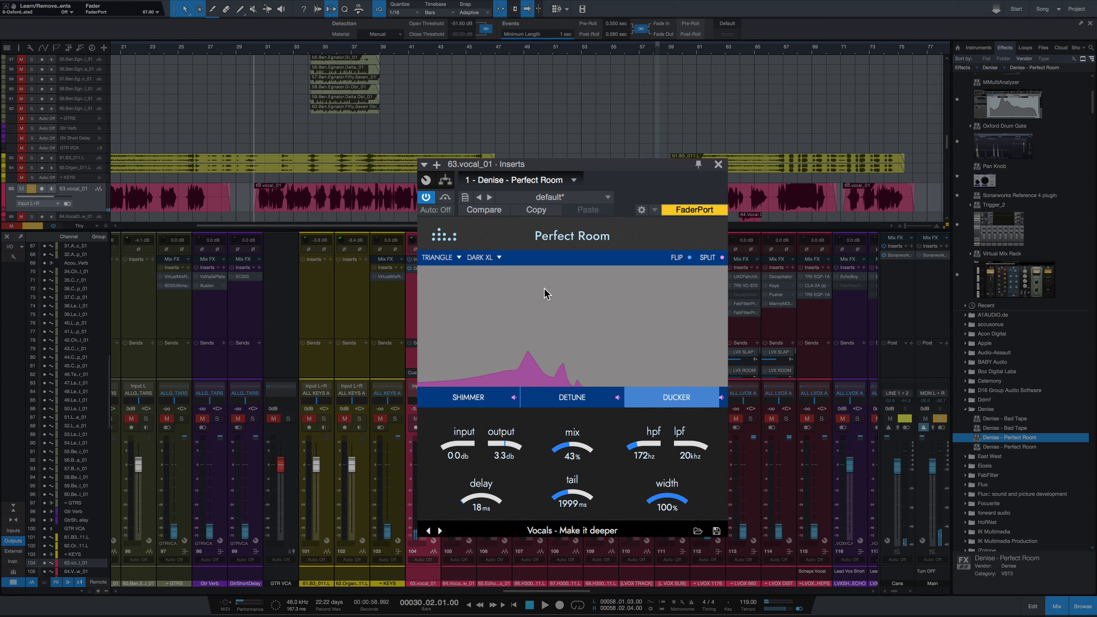
key(space)
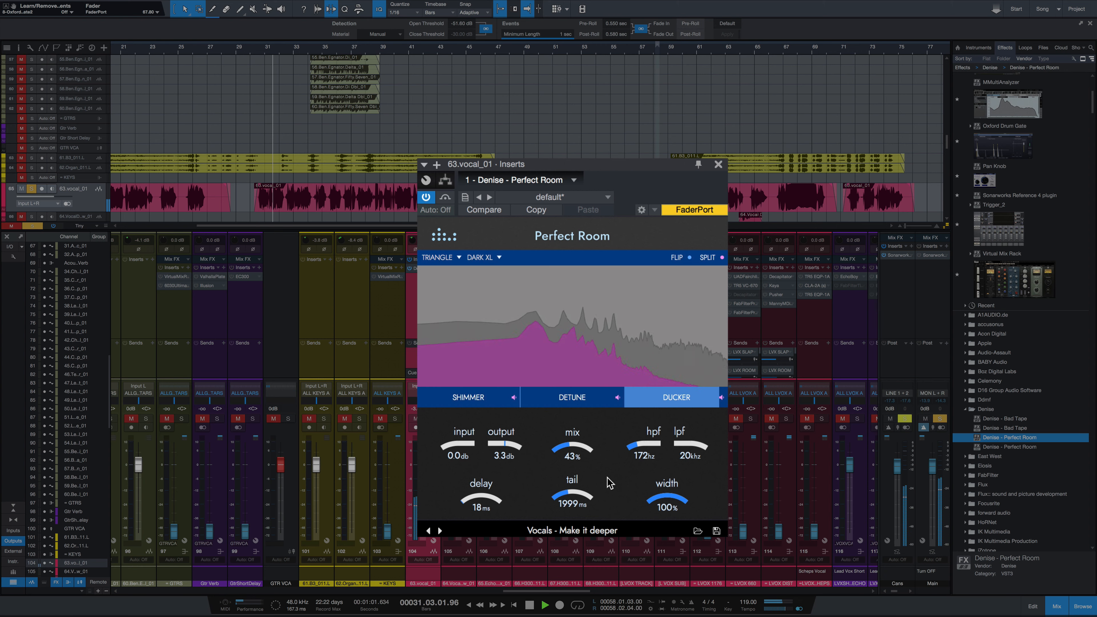
key(space)
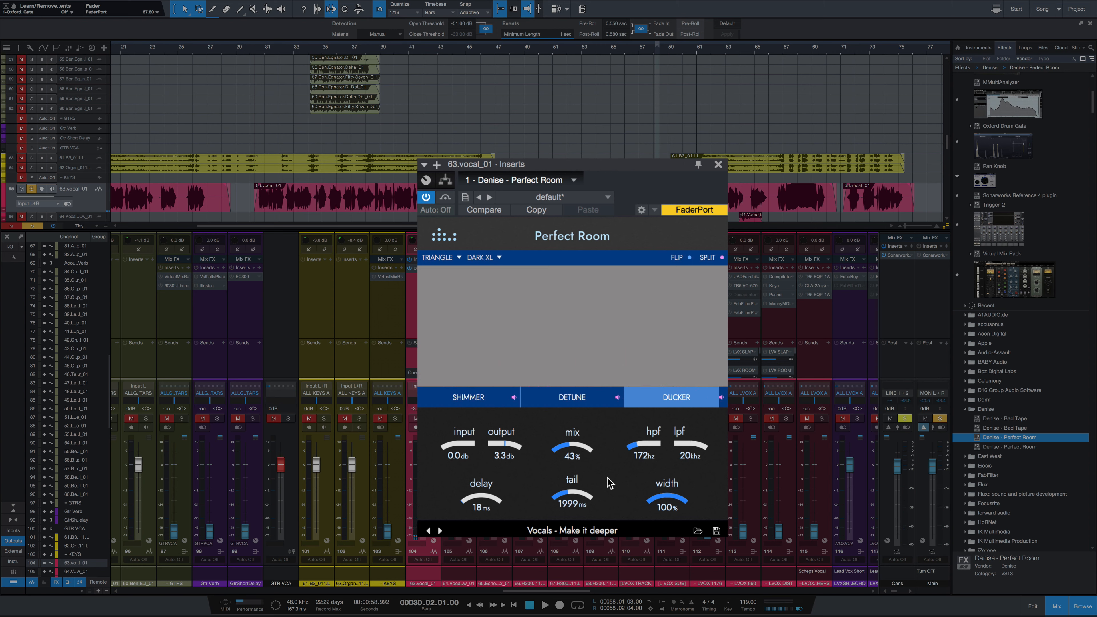
Step: Audition the preset "Vocals - Super large ambience" with the mix at 18%, and replace it with 1.6 dB output and 29% mix
click(440, 530)
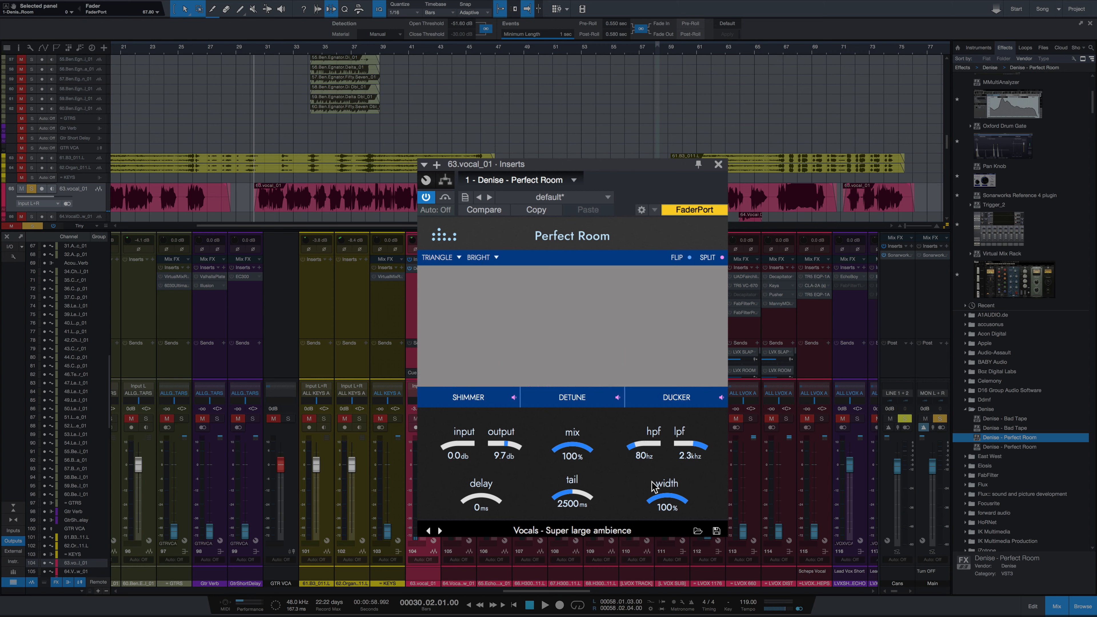
key(space)
drag(574, 458, 578, 507)
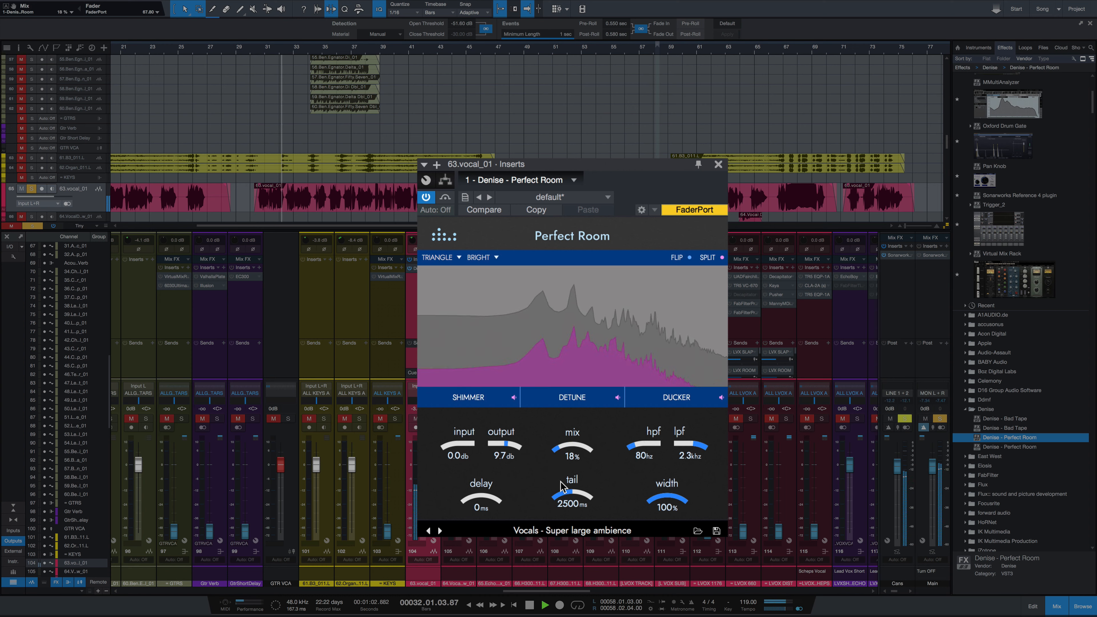
drag(507, 445, 504, 444)
drag(580, 443, 582, 437)
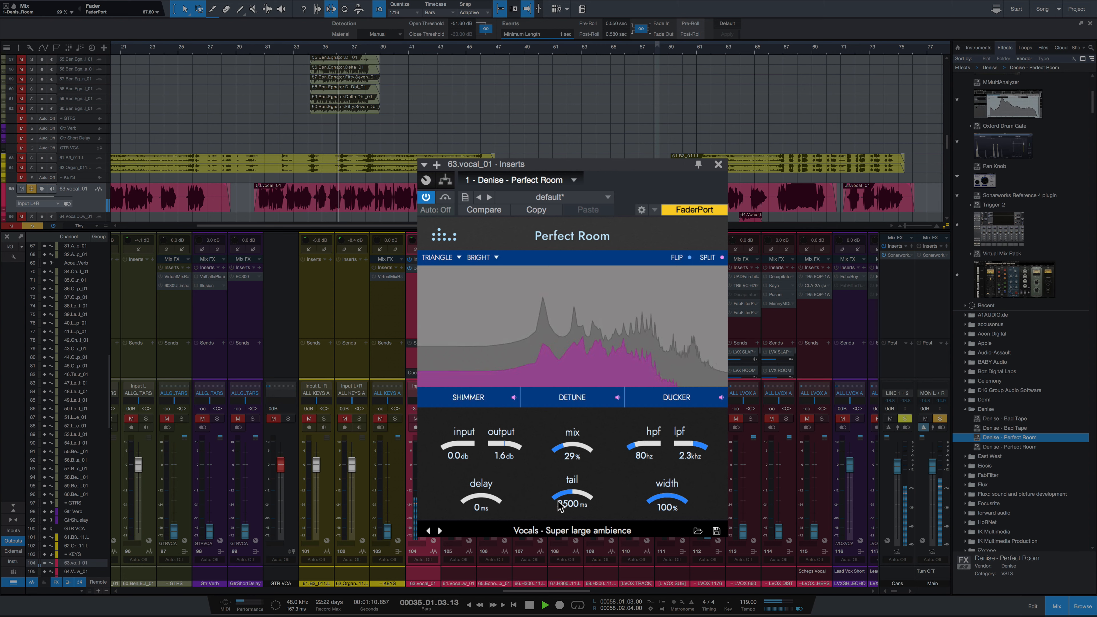
key(space)
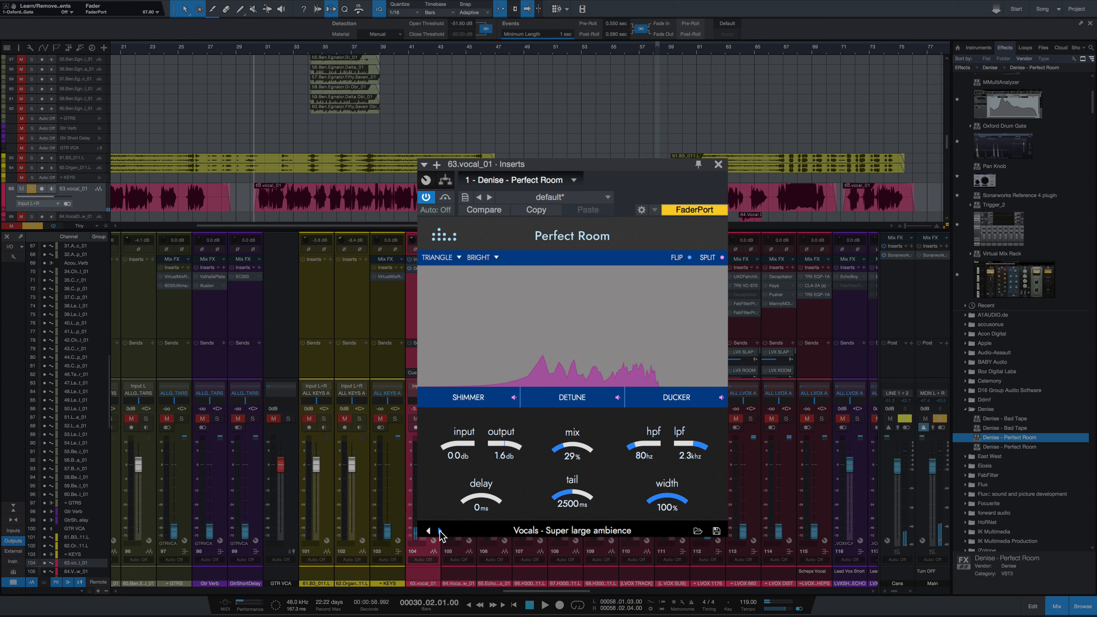
Step: Audition the preset "Vocals - Super short room" with the output at 8.7 dB and the mix raised to 43% and on to 68%
click(439, 530)
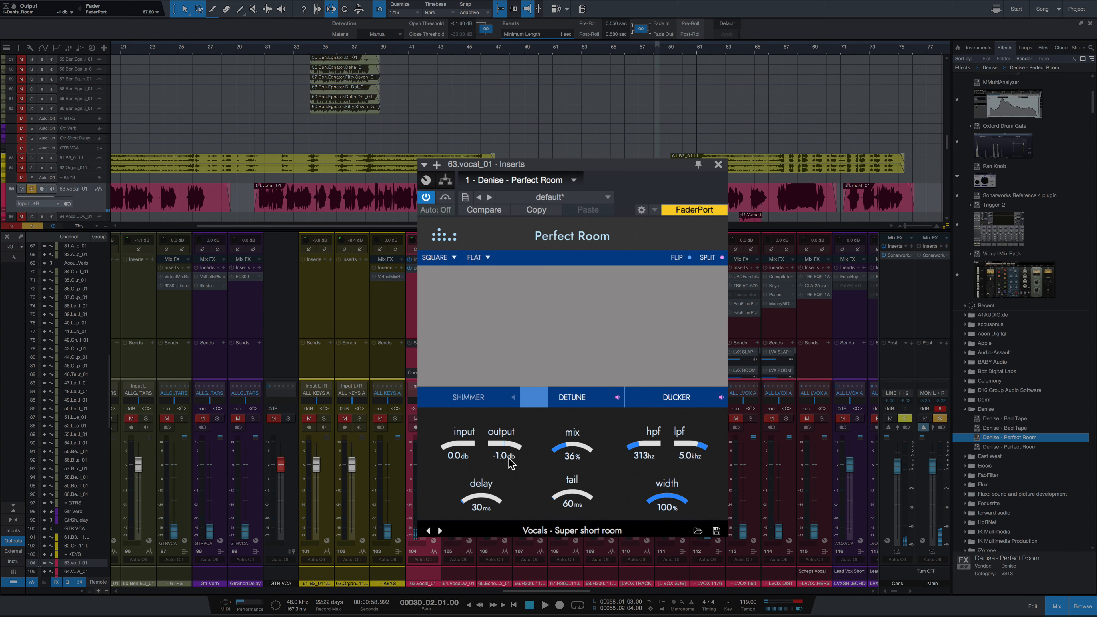
scroll(509, 448, up, 3)
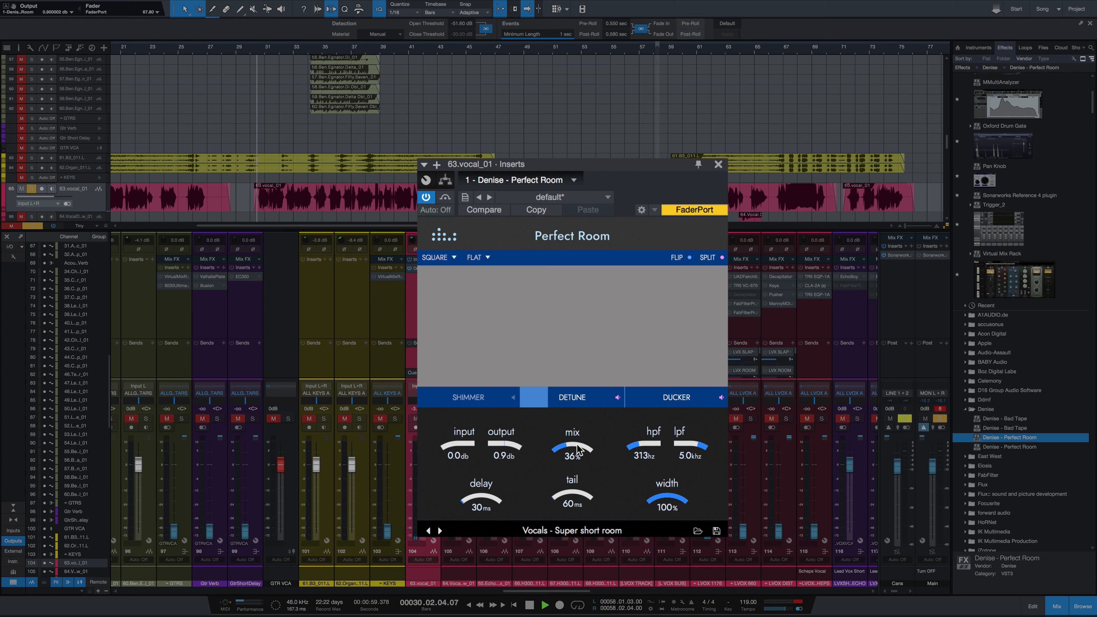
drag(576, 448, 577, 440)
drag(502, 449, 501, 426)
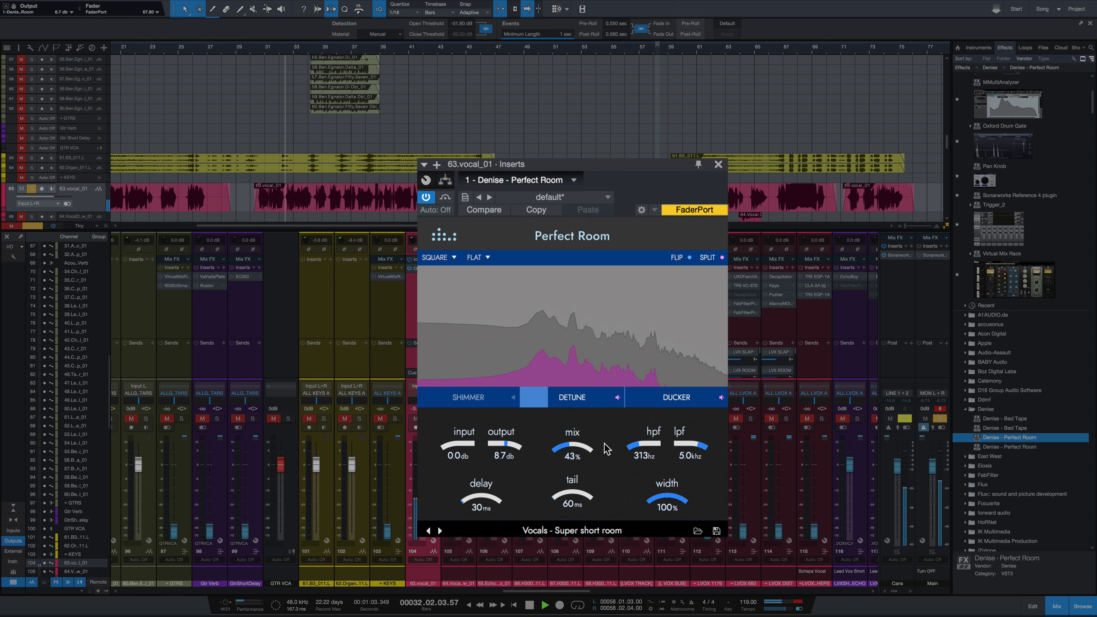
drag(583, 449, 604, 430)
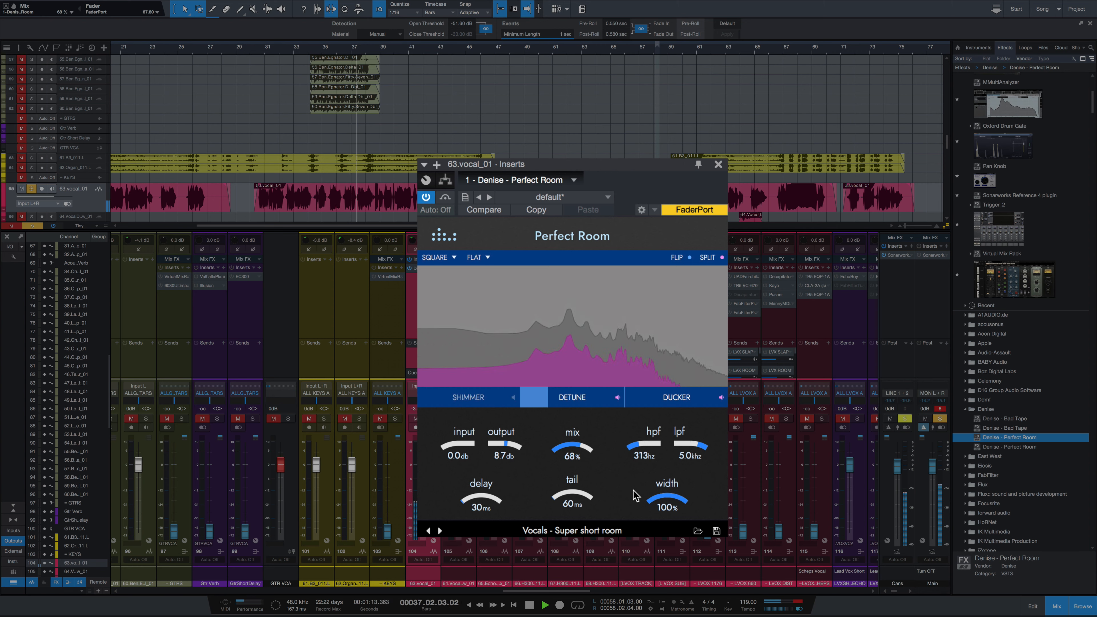
key(space)
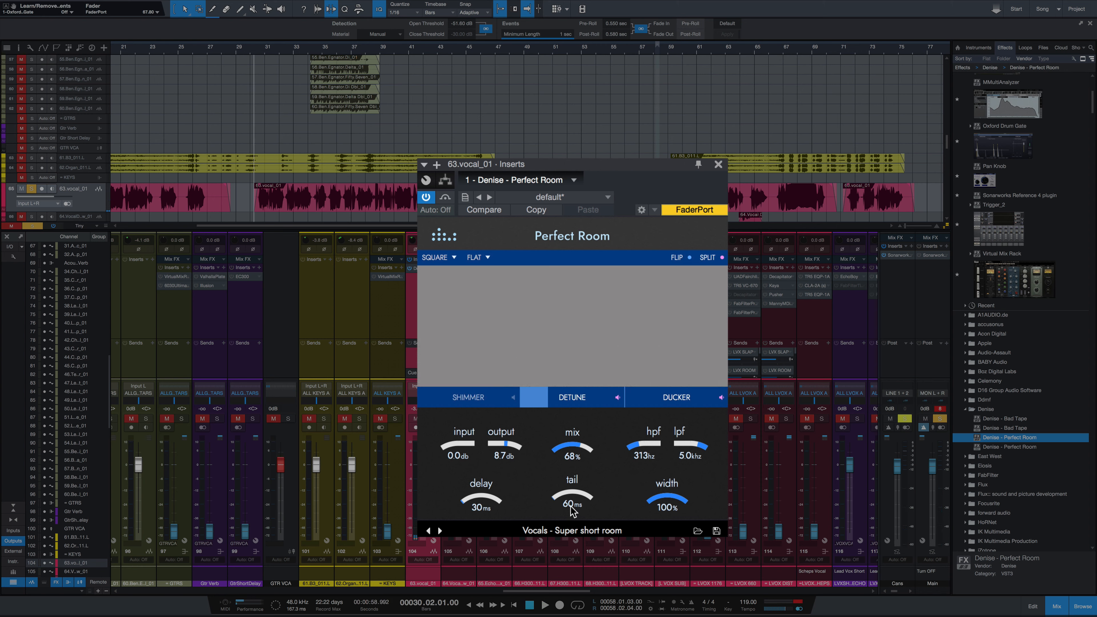
Step: Audition the preset "Vocals - Untreated metallic space" on the vocal by playing the passage
click(440, 531)
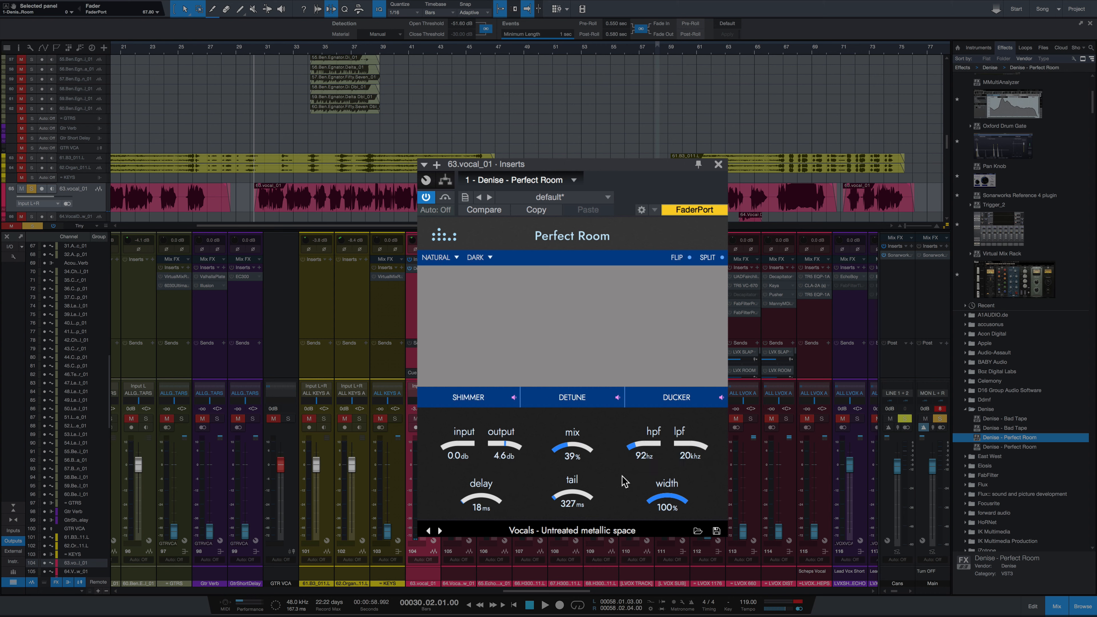
key(space)
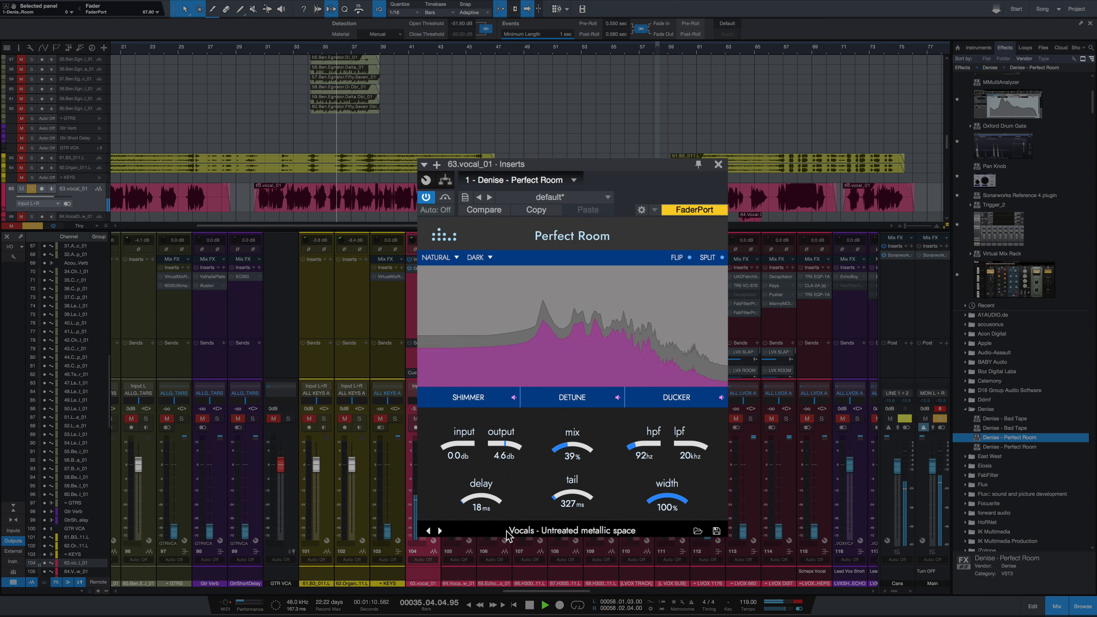
key(space)
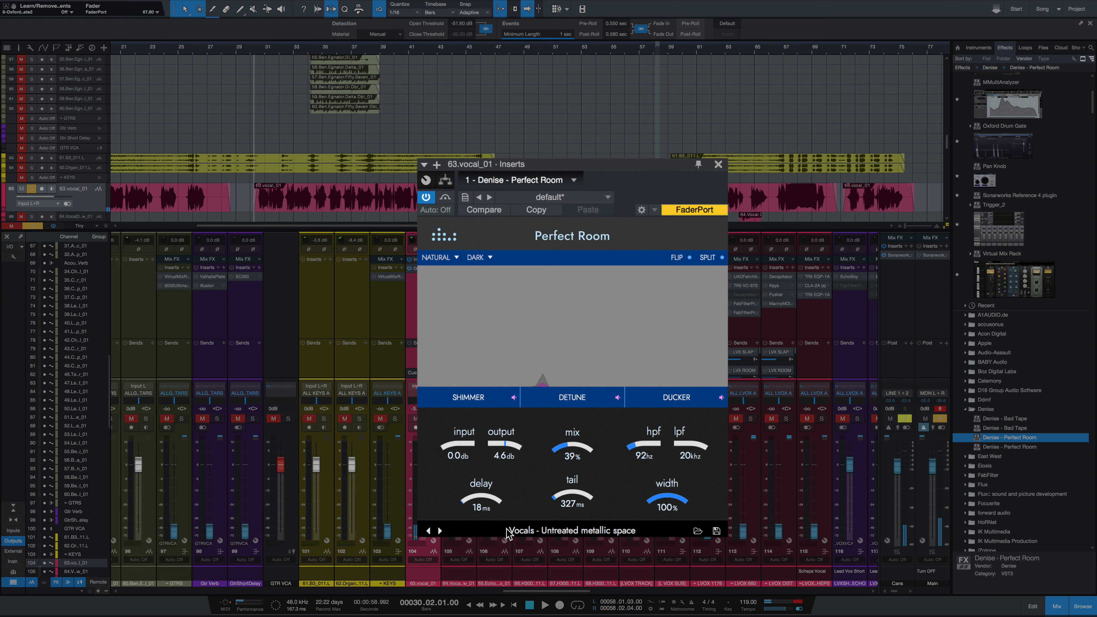
Step: Audition the preset "Where is that sound even coming from" on the vocal, lowering the mix to 34% during playback
click(440, 531)
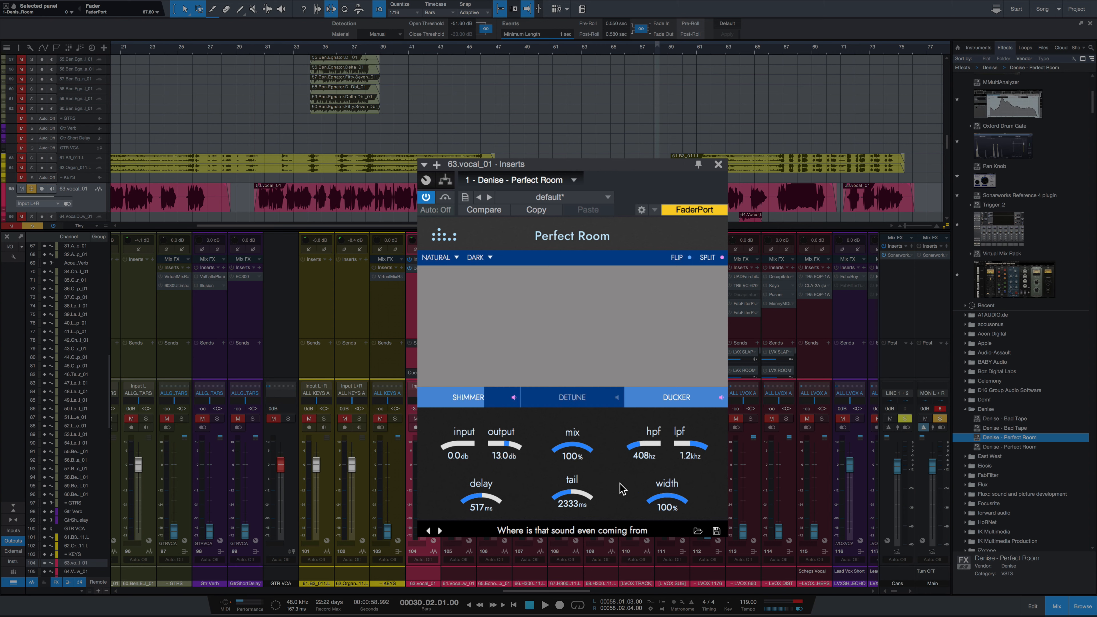
key(space)
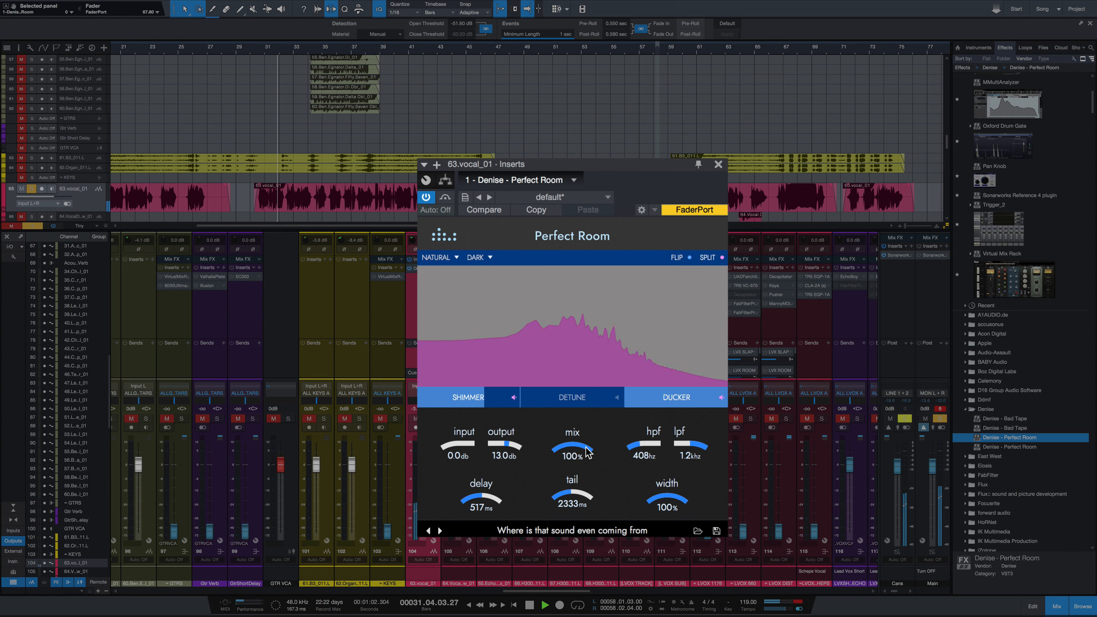
drag(587, 452, 620, 470)
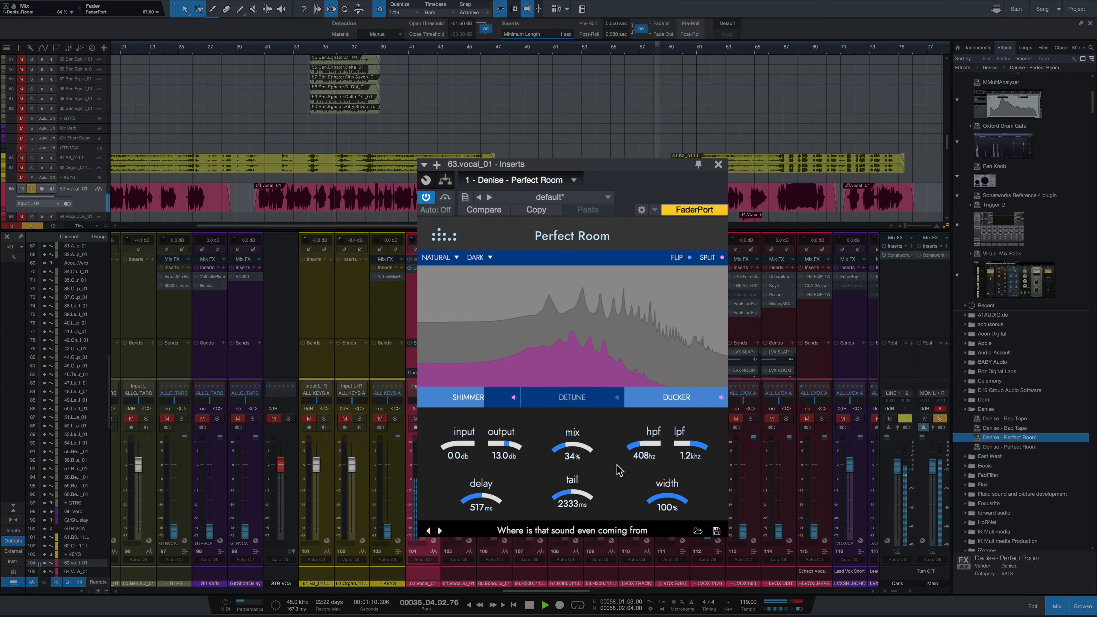
key(space)
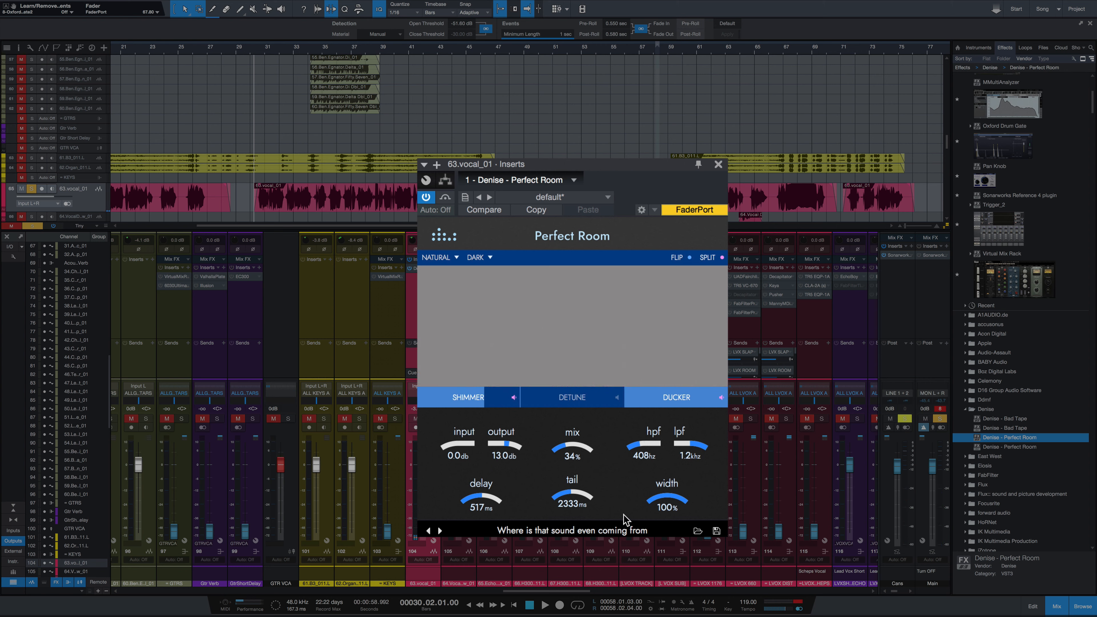
Step: Audition the preset "Why do you sound like you're playing backwards" on the vocal
click(439, 531)
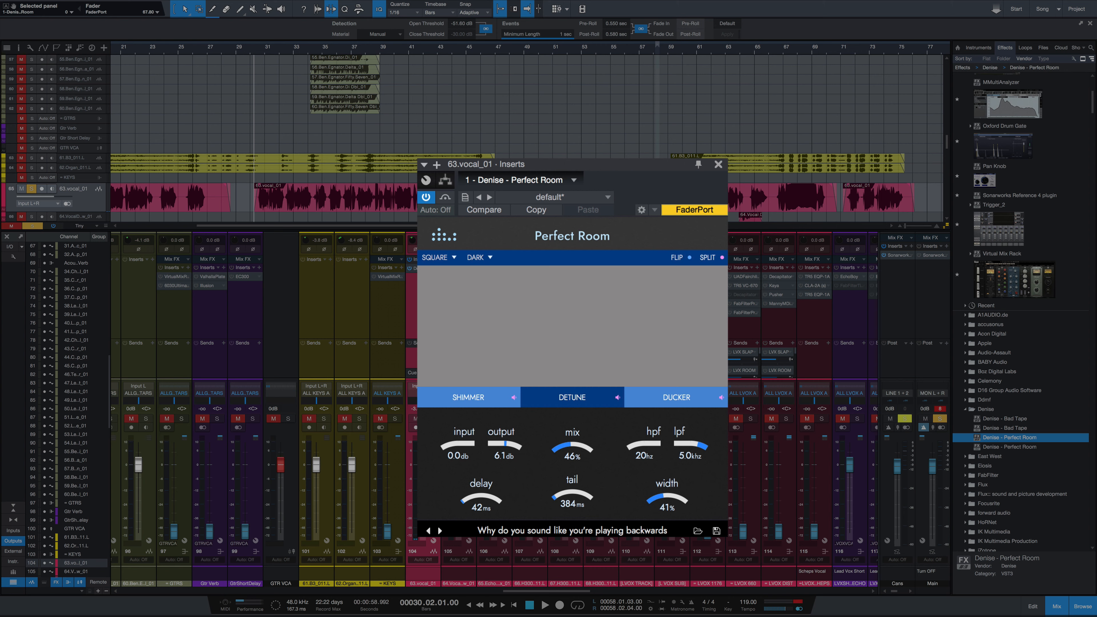
key(space)
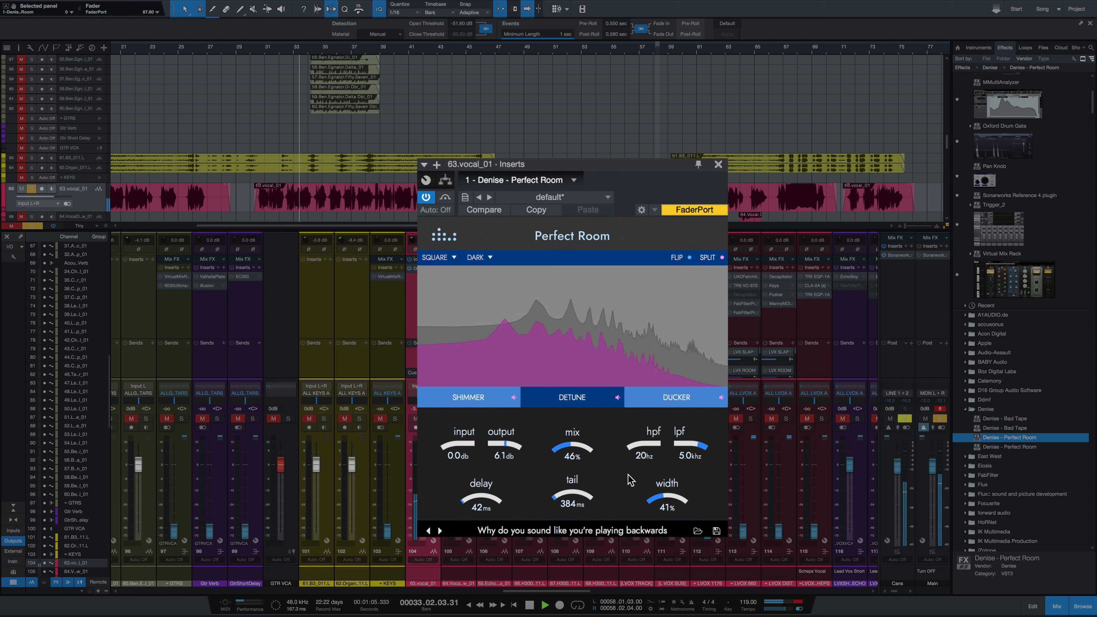
key(space)
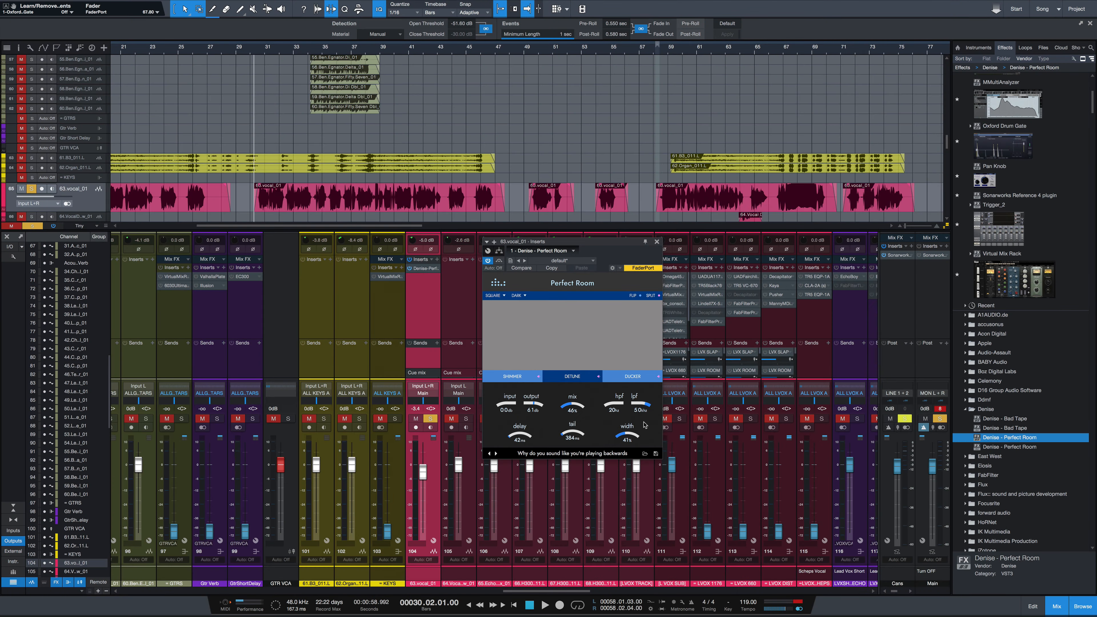
Step: Load the preset file "Vocals - Large room lead" into Perfect Room on the vocal
click(644, 454)
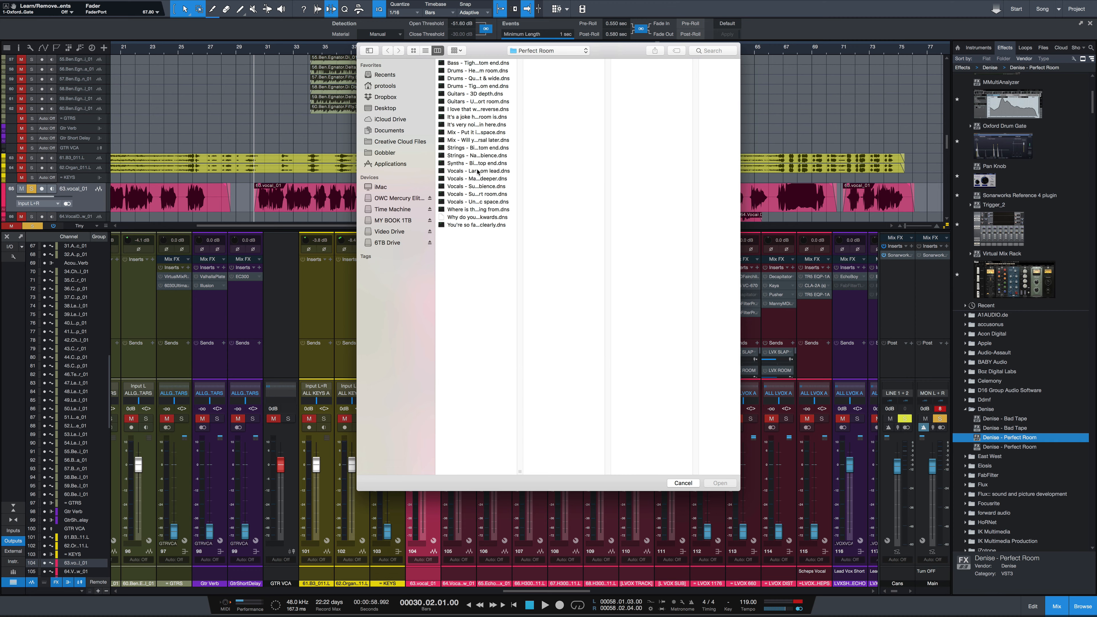
click(477, 172)
click(720, 483)
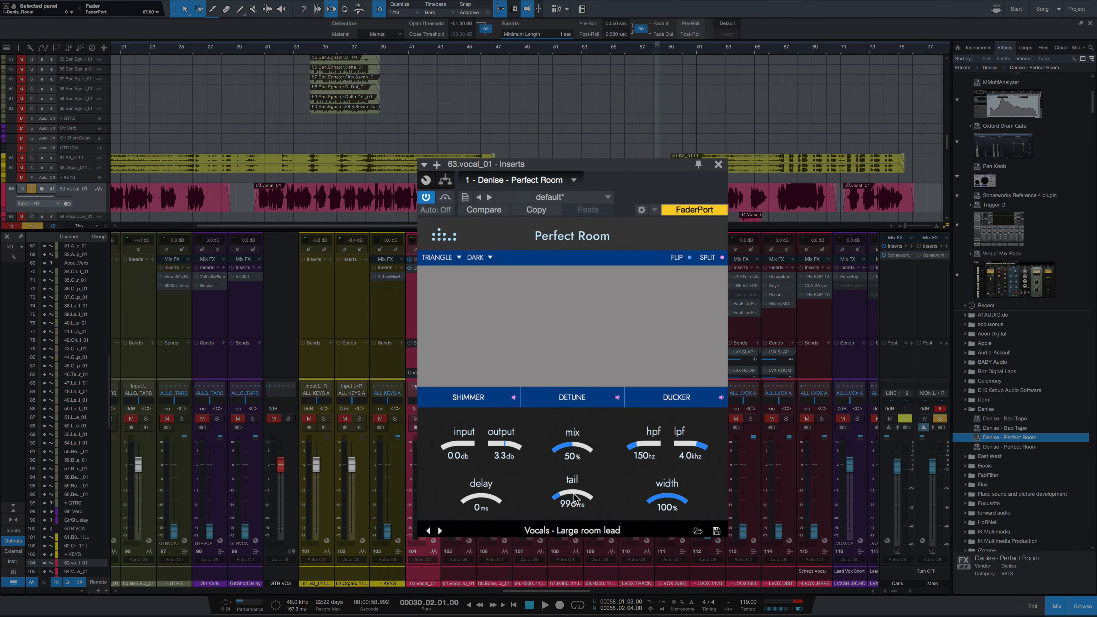
Step: Tune the large room reverb during vocal playback to 65 ms delay, 940 ms tail and 18% mix
drag(571, 437, 578, 465)
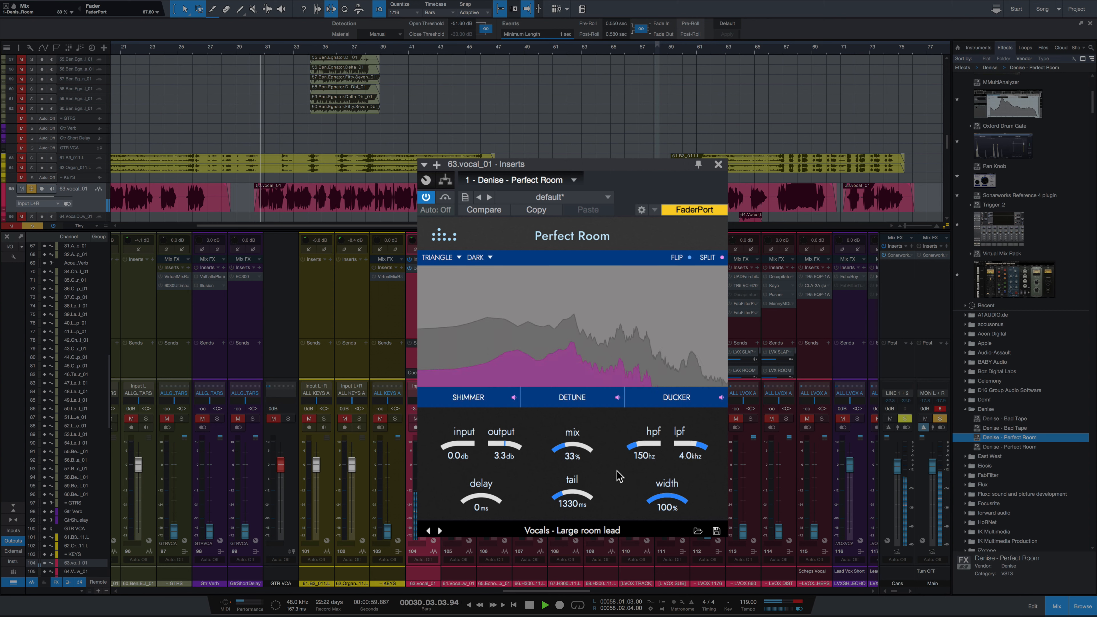
drag(473, 503, 473, 497)
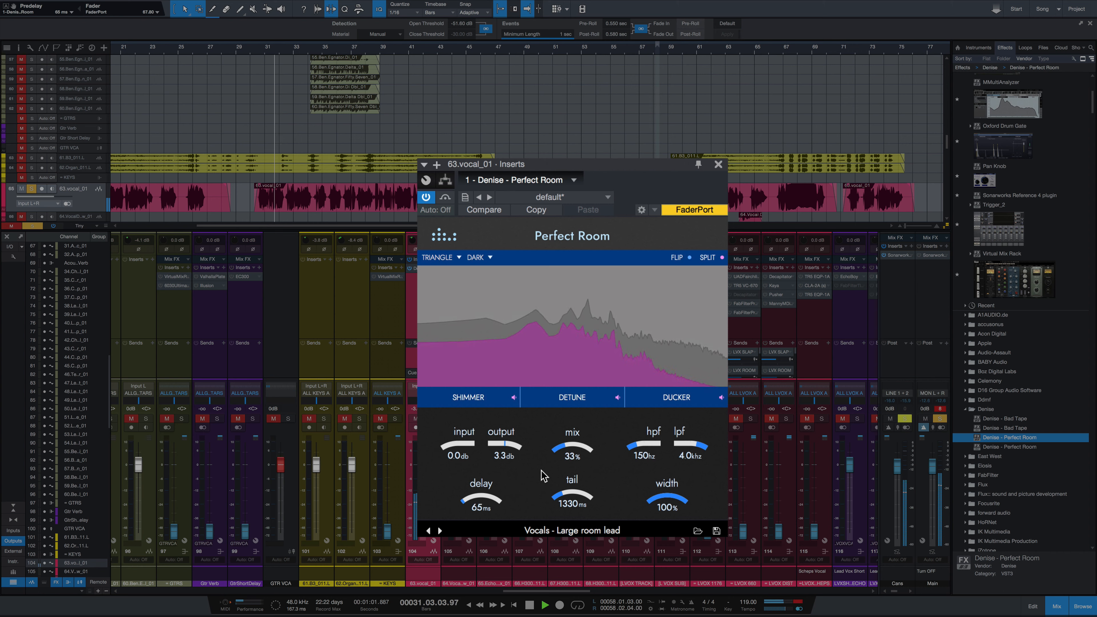
drag(573, 496, 574, 502)
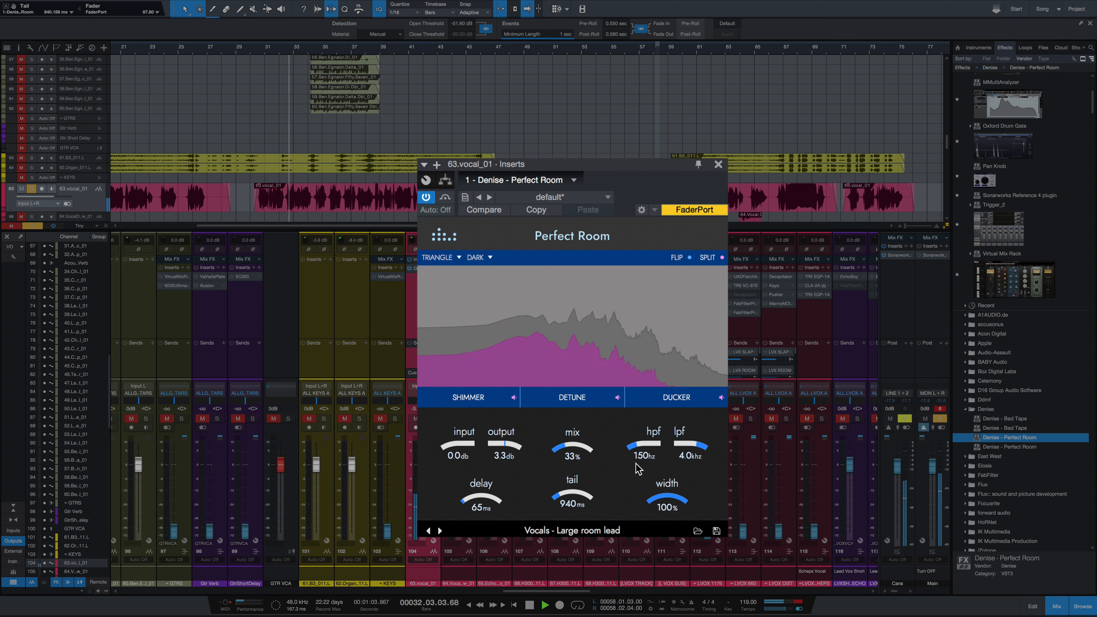
drag(580, 447, 612, 482)
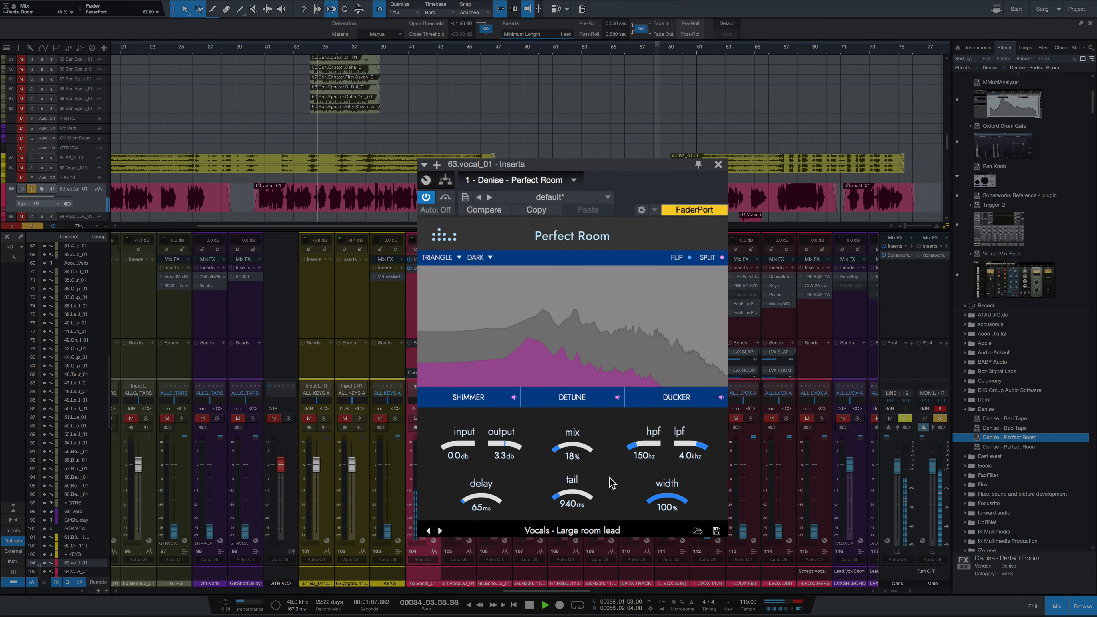